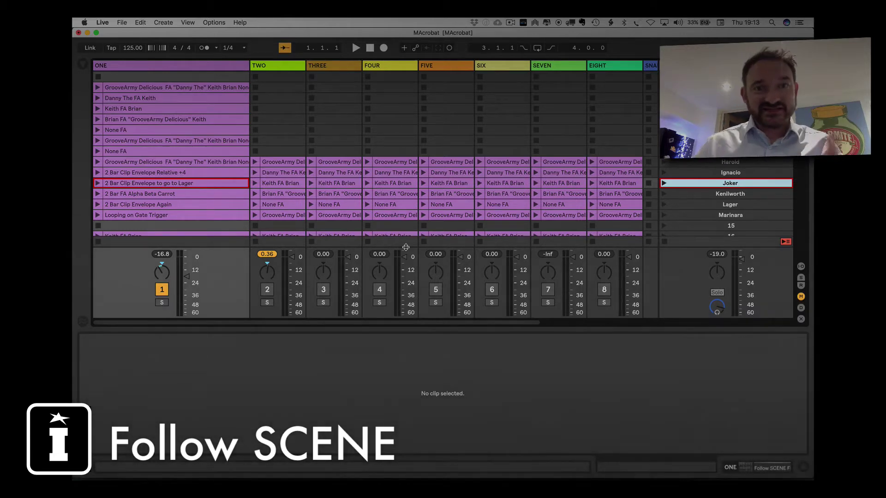
# Browse the devices on tracks ONE through EIGHT, then open the Harold scene's GrooveArmy clip details.
pyautogui.click(199, 68)
pyautogui.click(199, 67)
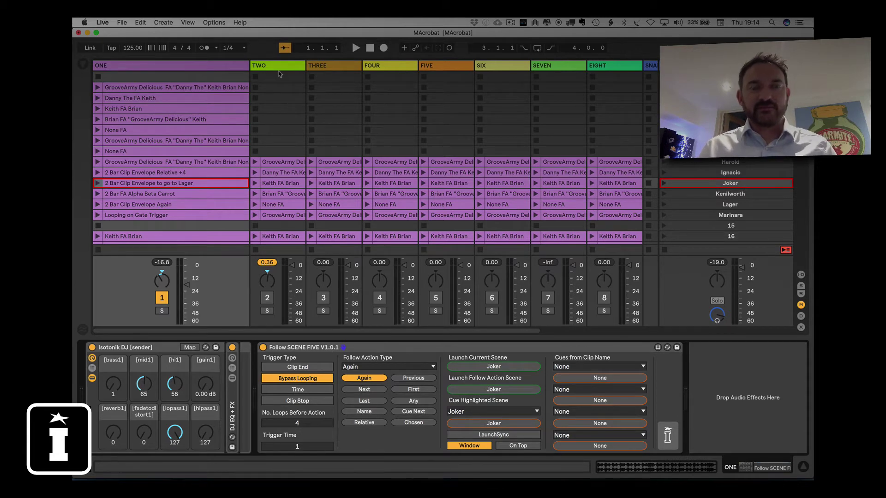
pyautogui.press('Right')
pyautogui.press('Right')
pyautogui.press('Right')
pyautogui.press('Right')
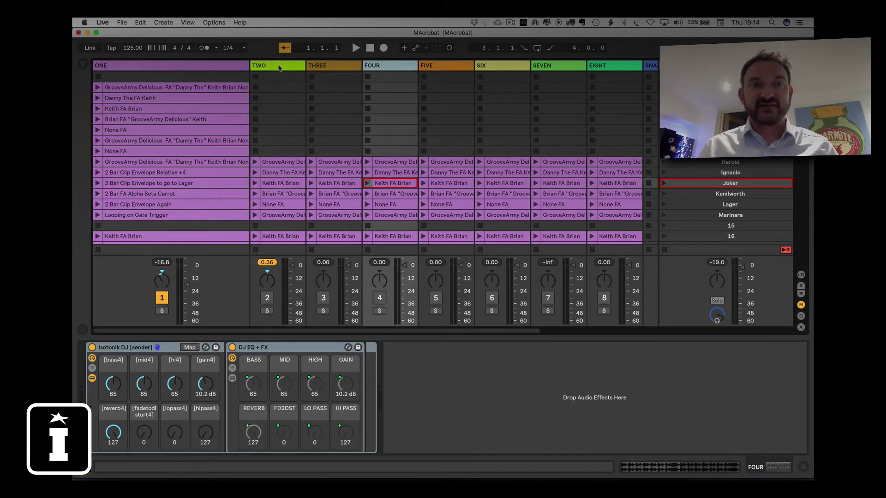
pyautogui.press('Right')
pyautogui.press('Right')
pyautogui.press('Right')
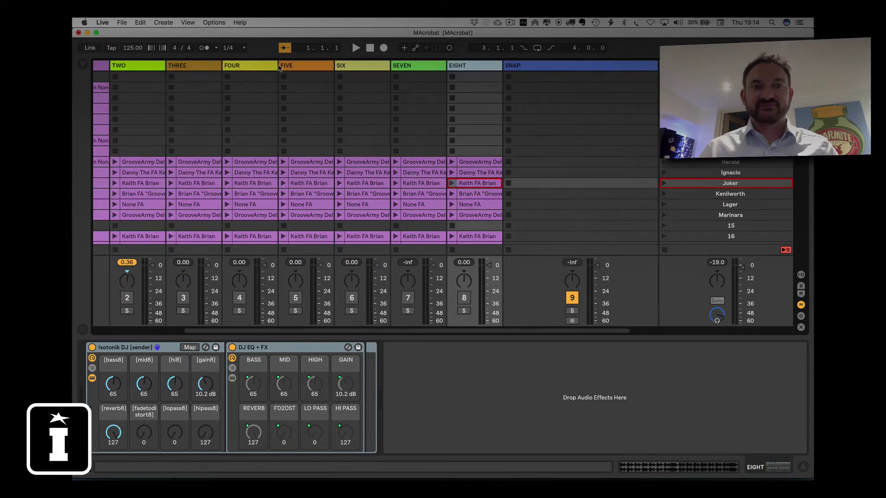
pyautogui.press('Left')
pyautogui.press('Left')
pyautogui.press('Left')
pyautogui.press('Left')
pyautogui.press('Left')
pyautogui.press('Left')
pyautogui.press('Left')
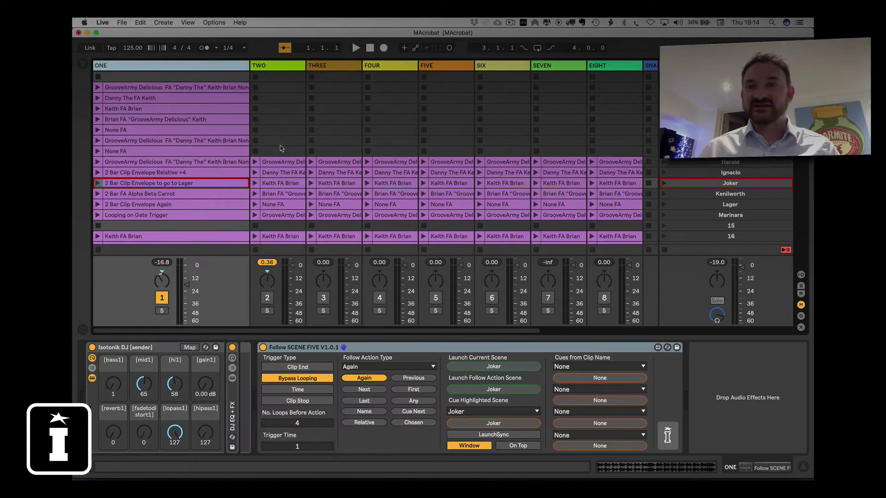
pyautogui.click(214, 163)
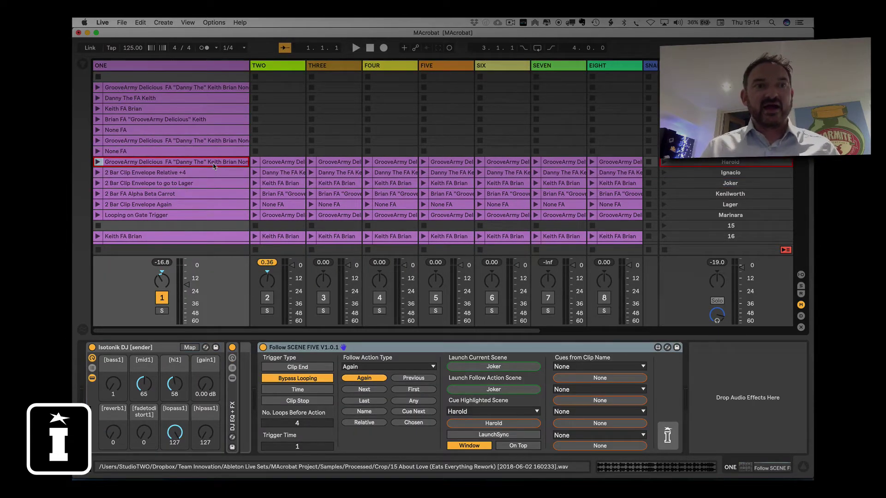
pyautogui.doubleClick(214, 166)
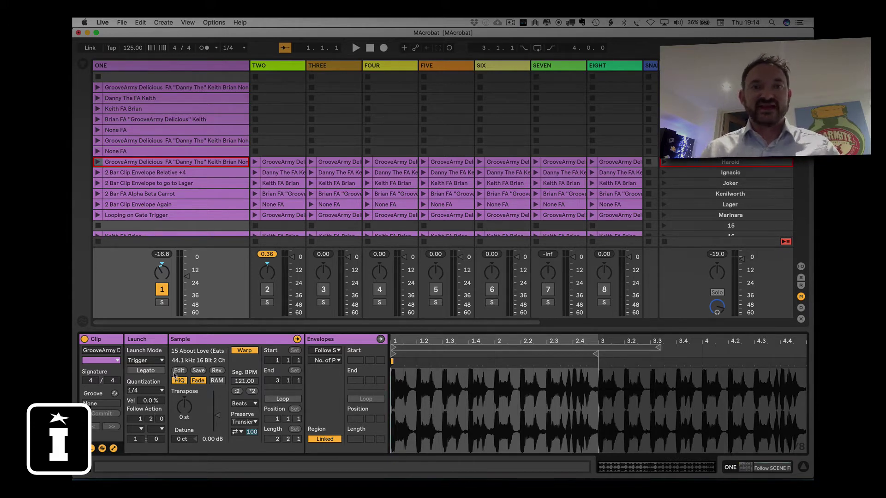
# Set Follow SCENE FIVE to Clip End, disable looping on the Relative +4 clip, and launch it.
pyautogui.click(189, 68)
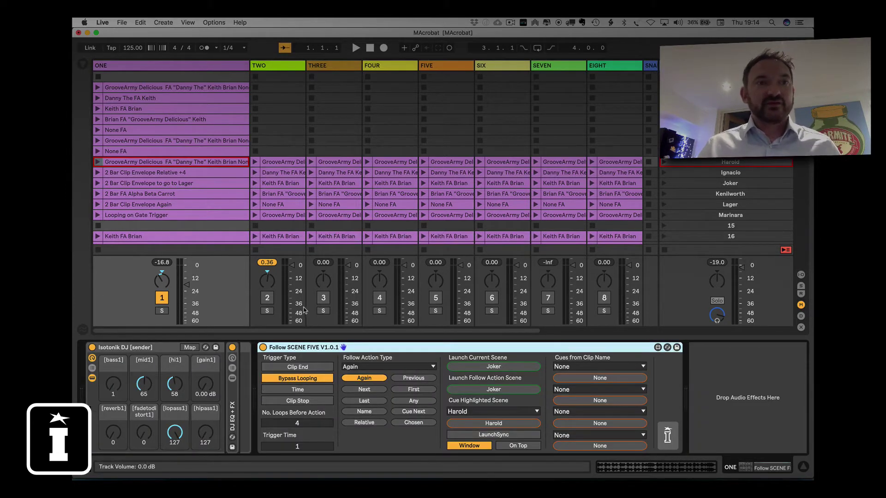
pyautogui.click(306, 368)
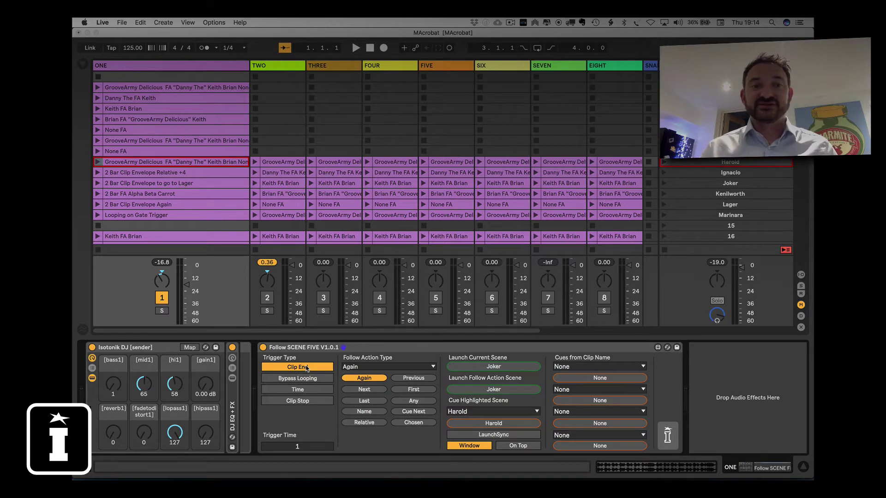
pyautogui.click(177, 173)
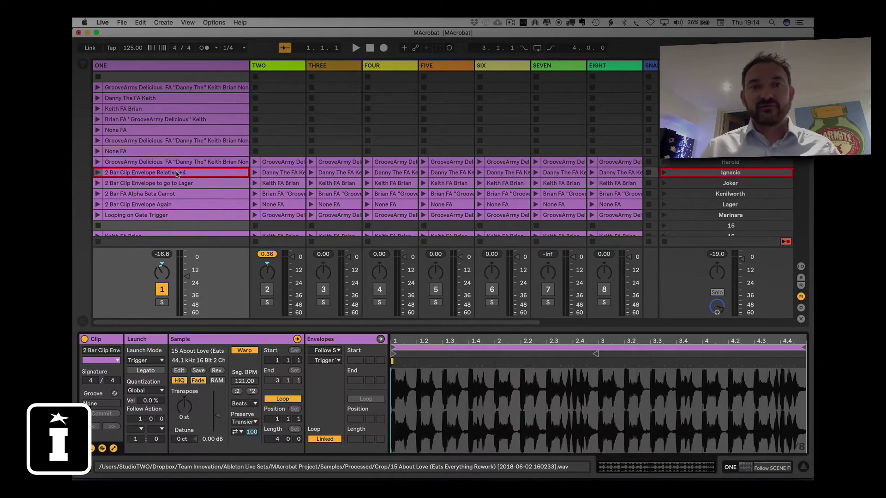
pyautogui.click(287, 399)
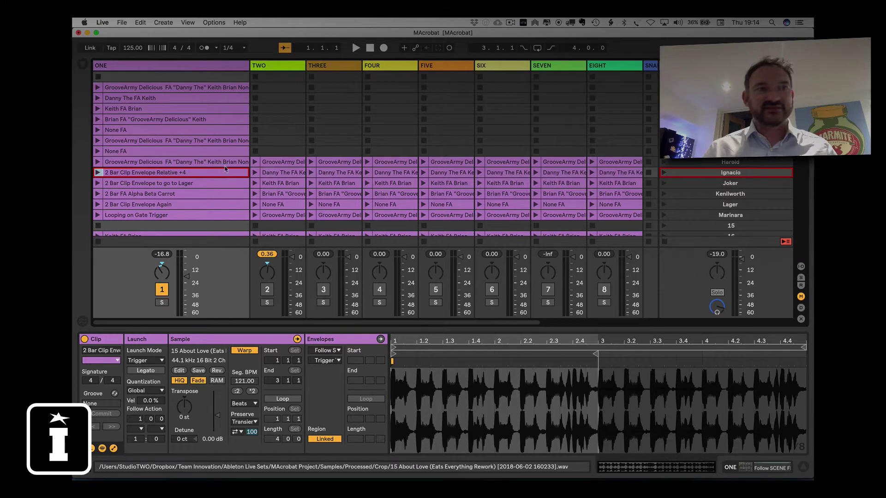
pyautogui.click(189, 68)
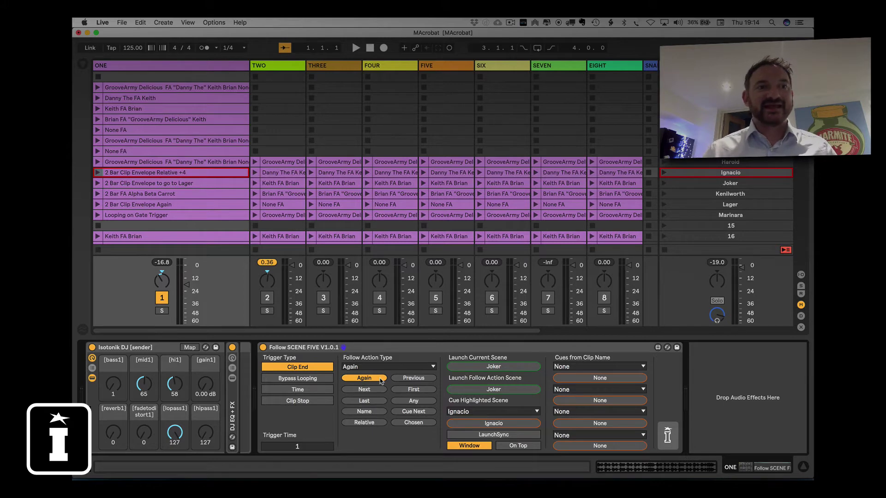
pyautogui.click(98, 173)
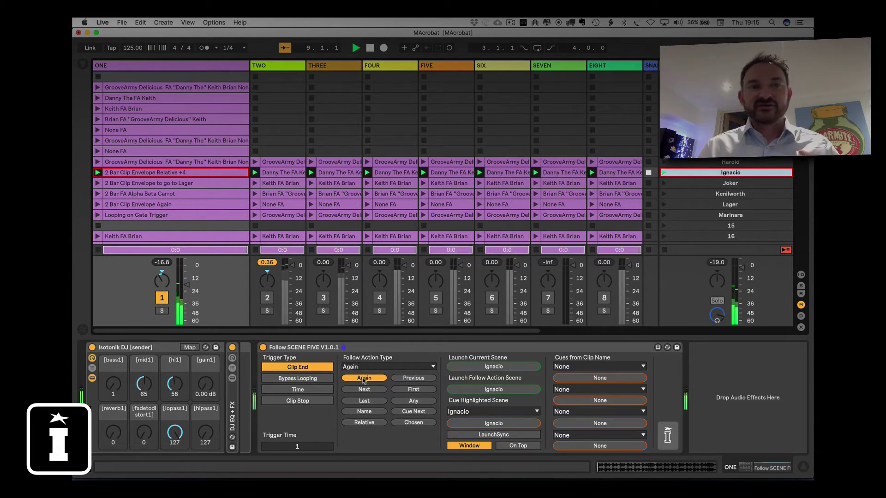
# Turn Loop back on for the 2 Bar Clip Envelope Relative +4 clip and check track ONE's follow device.
pyautogui.click(190, 174)
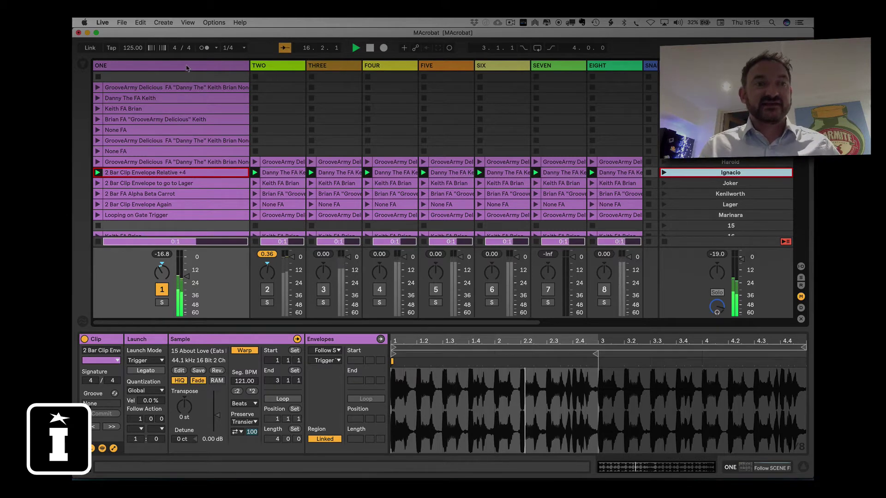
pyautogui.click(187, 68)
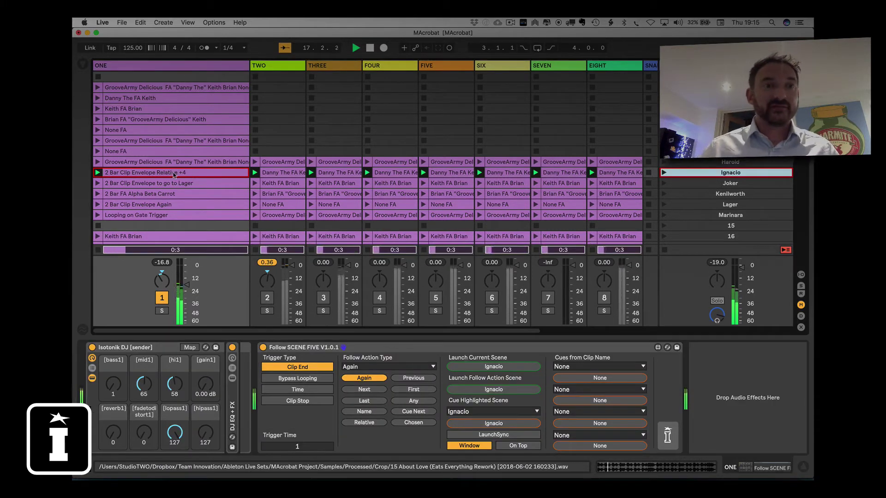
pyautogui.click(174, 172)
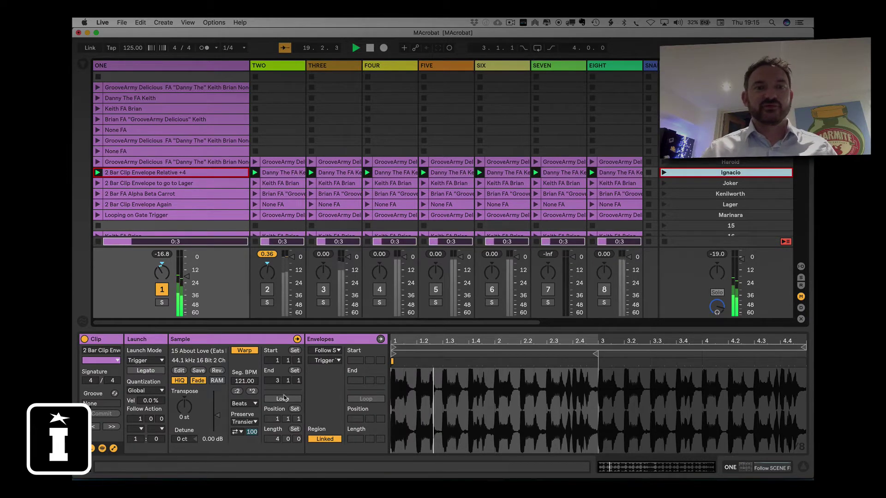
pyautogui.click(284, 399)
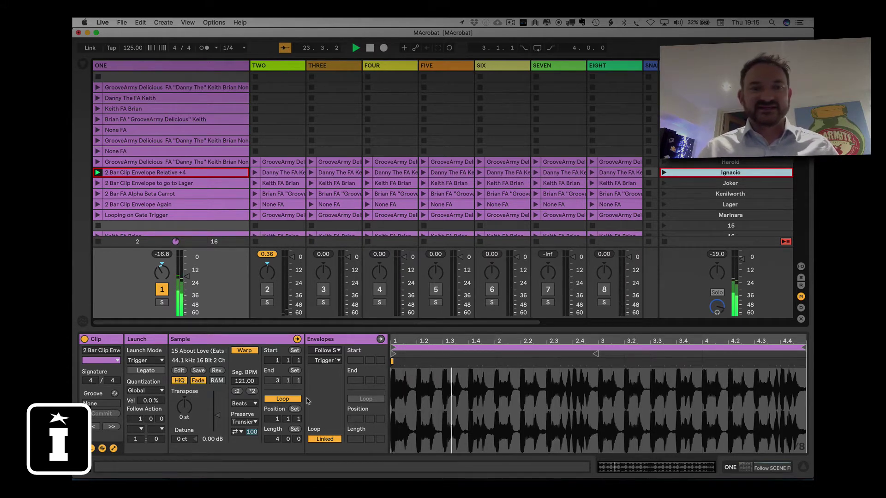
pyautogui.click(275, 173)
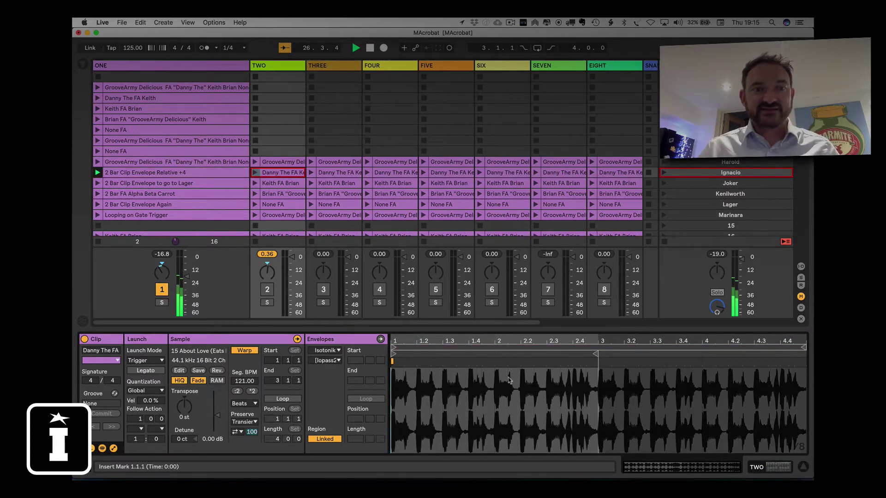
pyautogui.click(215, 173)
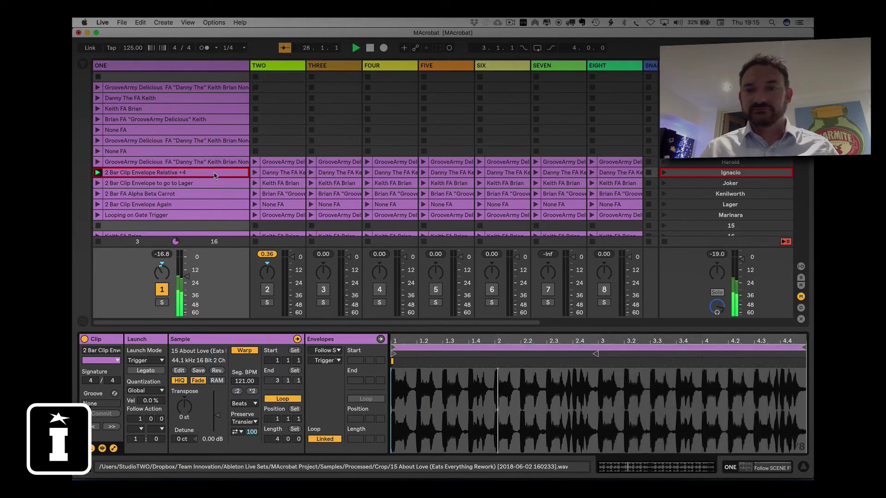
pyautogui.click(198, 65)
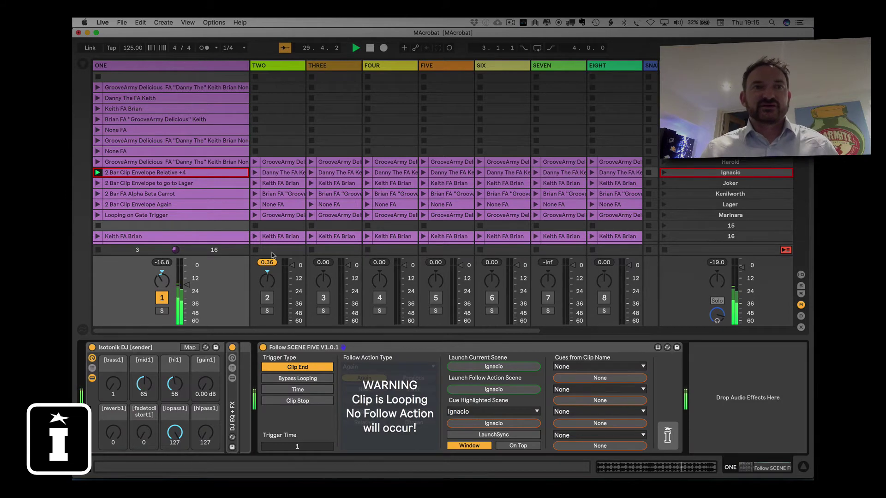
# Set the trigger type to Bypass Looping with 2 loops before action, then check the clip.
pyautogui.click(312, 381)
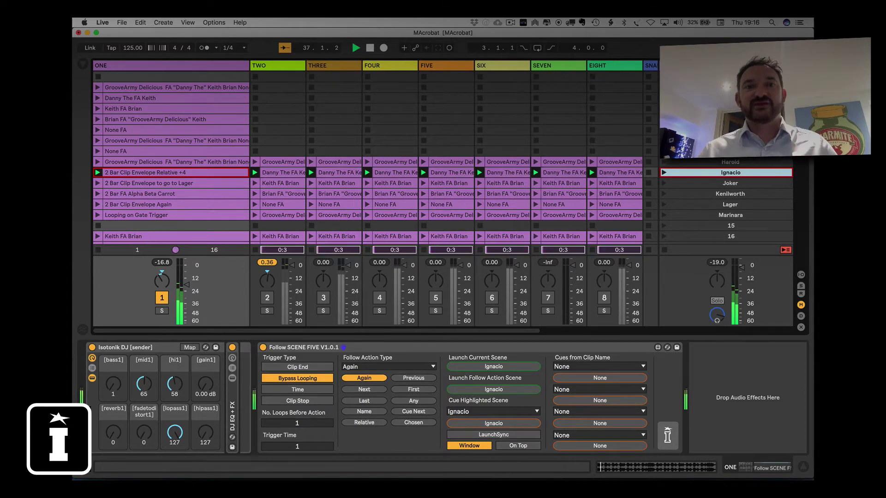
pyautogui.scroll(1, 315, 423)
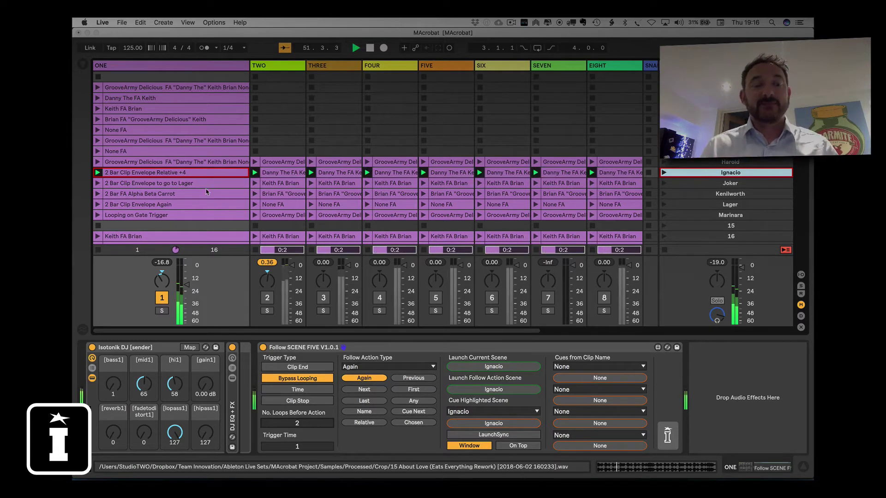
pyautogui.click(196, 177)
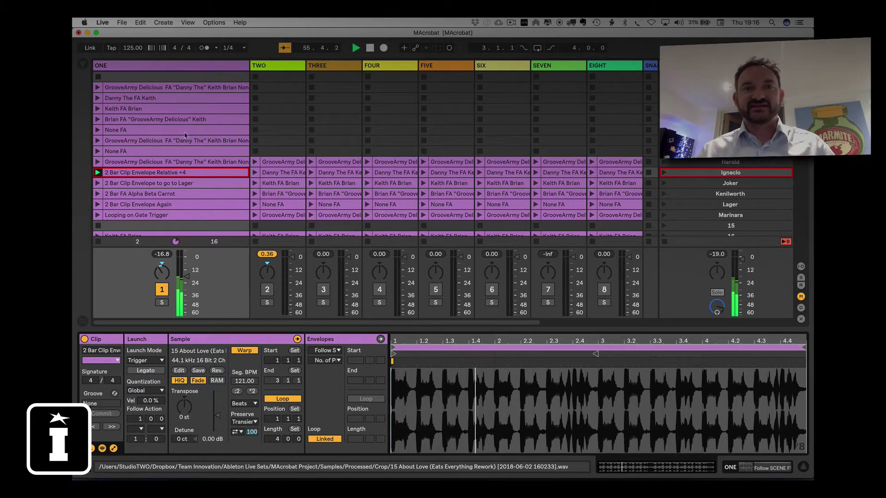
pyautogui.click(176, 68)
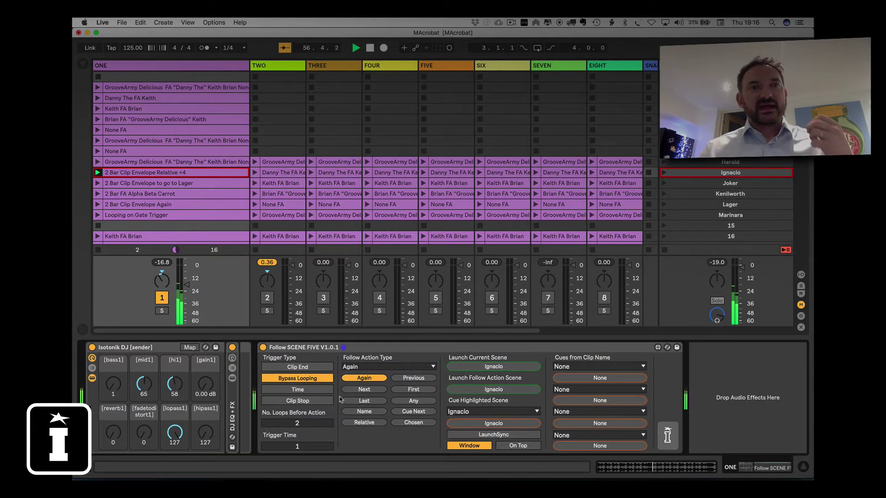
# Switch the trigger to Time with 0 0 6 till action, then launch and stop the Relative +4 clip.
pyautogui.click(331, 391)
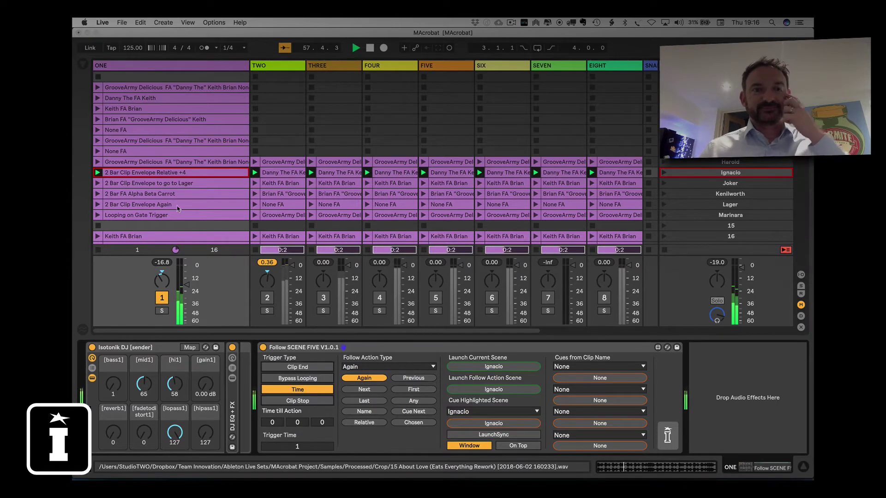
pyautogui.click(167, 174)
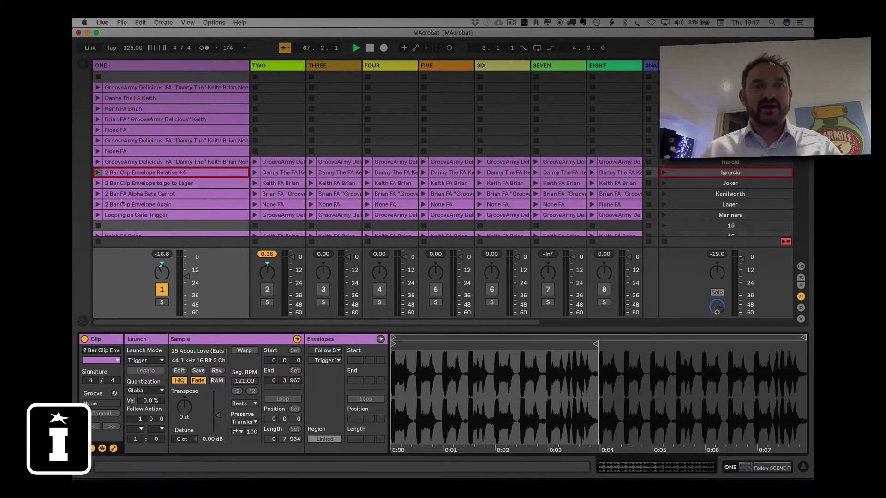
pyautogui.click(167, 69)
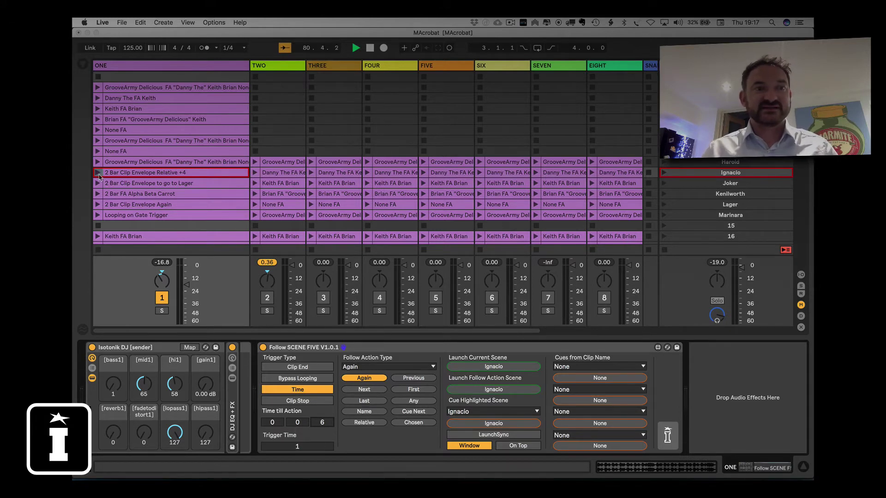
pyautogui.click(98, 174)
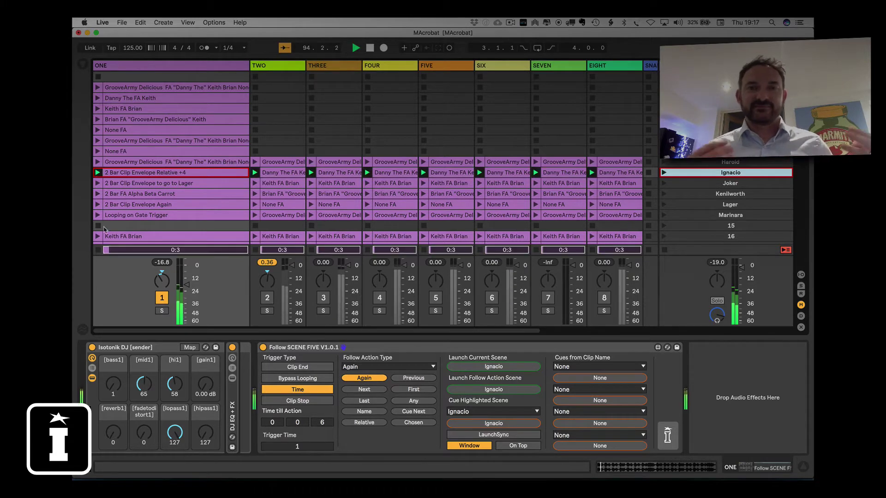
pyautogui.click(98, 226)
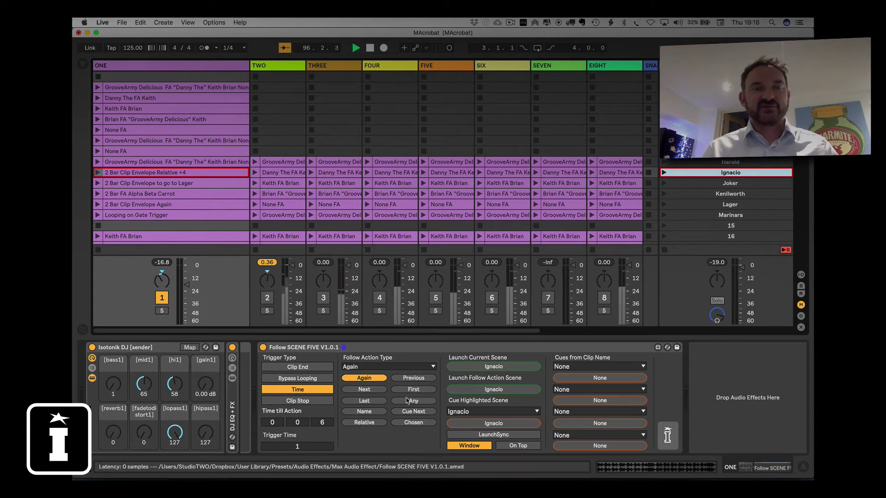
# Switch the trigger type to Clip Stop, relaunch the Relative +4 clip, then stop playback.
pyautogui.click(297, 400)
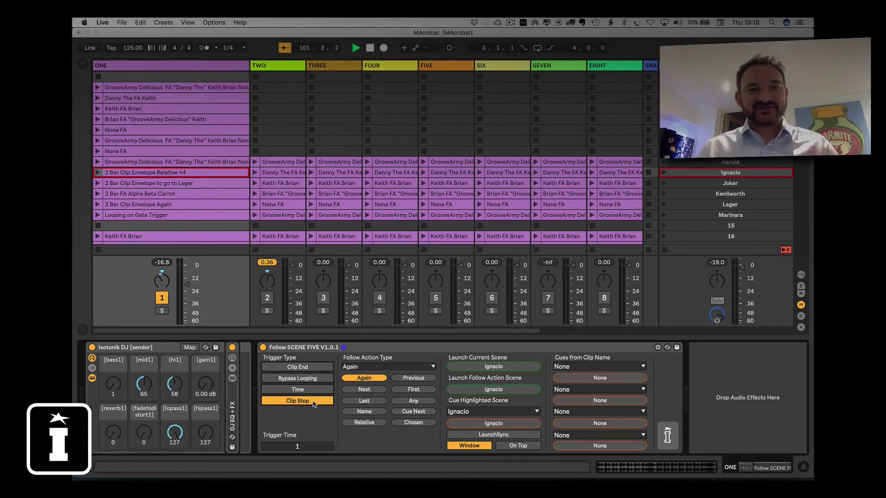
pyautogui.click(98, 173)
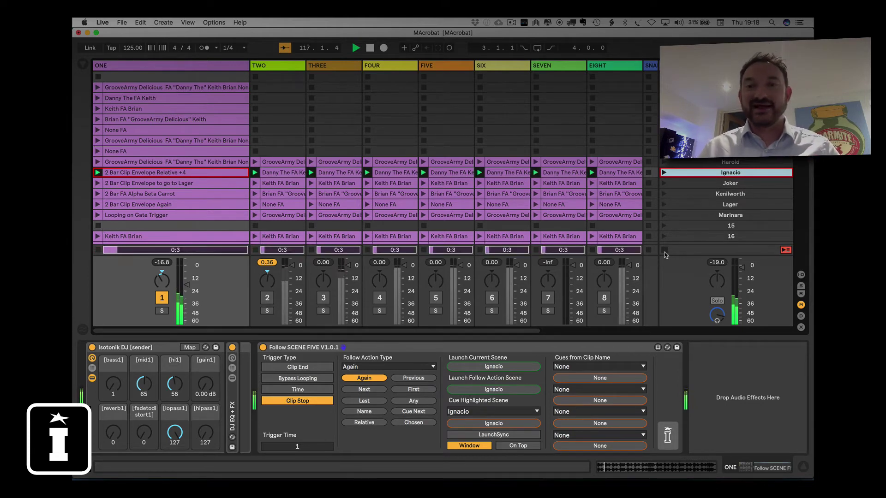
pyautogui.click(374, 47)
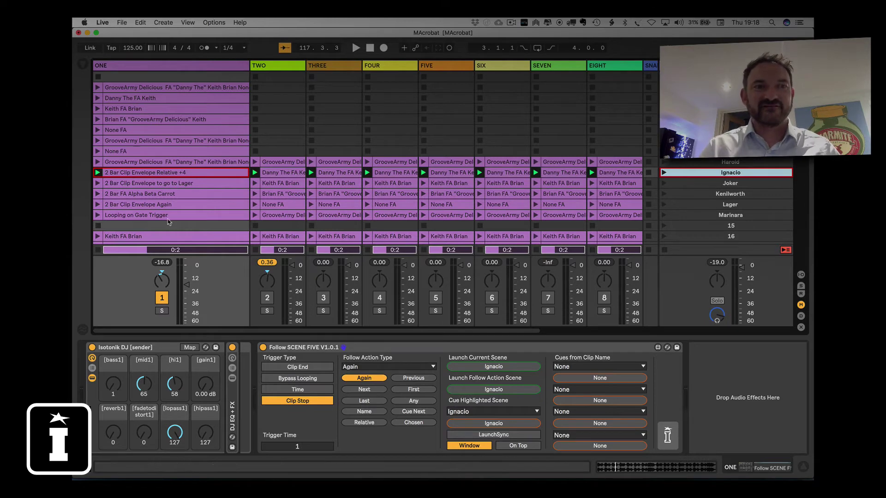
# Show the Isotonik DJ bass1 envelope on the Looping on Gate Trigger clip, then launch it.
pyautogui.doubleClick(168, 216)
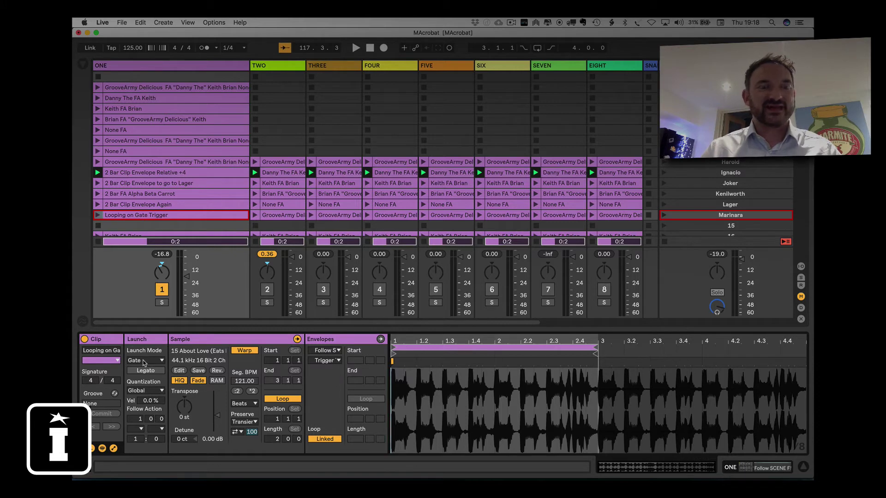
pyautogui.click(337, 352)
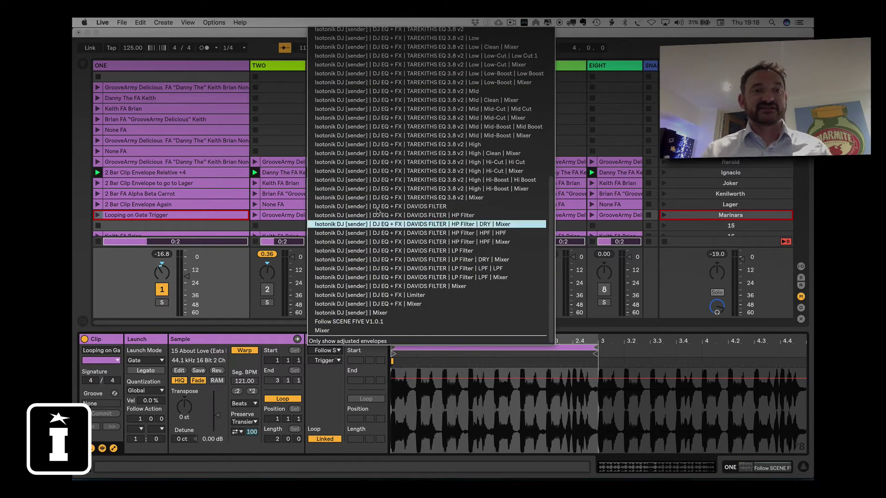
pyautogui.scroll(10, 362, 184)
pyautogui.click(362, 49)
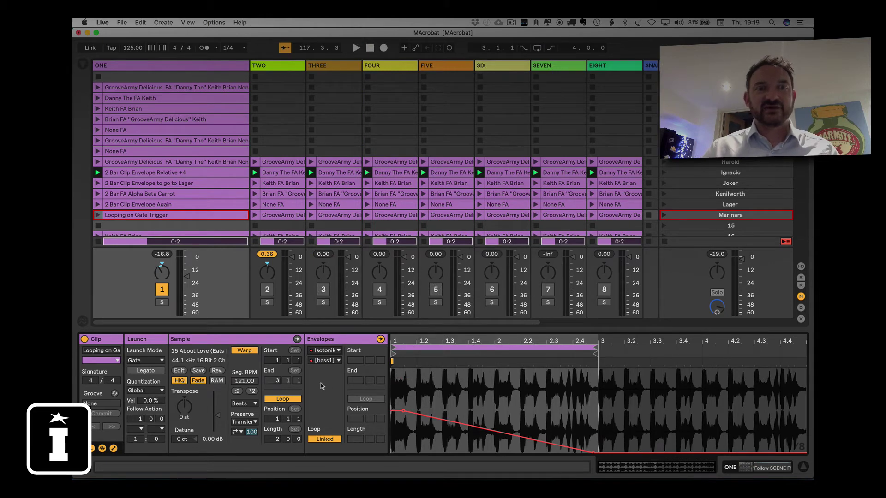
pyautogui.moveTo(405, 415)
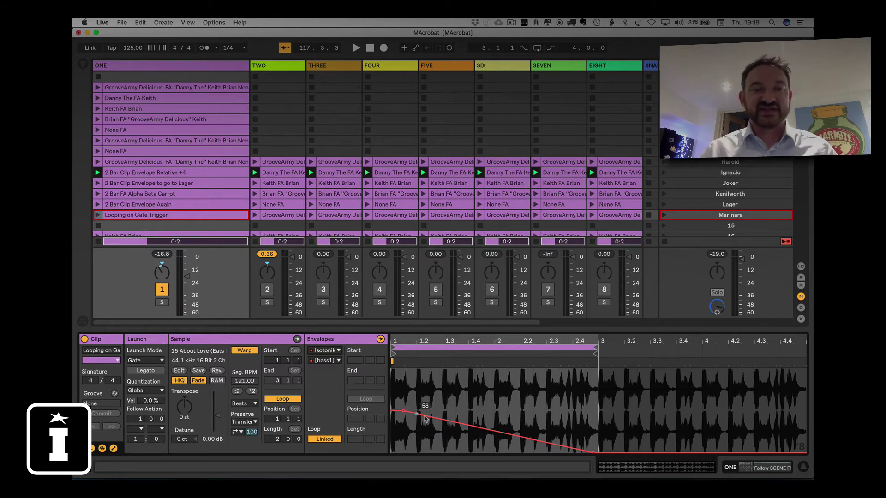
pyautogui.moveTo(591, 453)
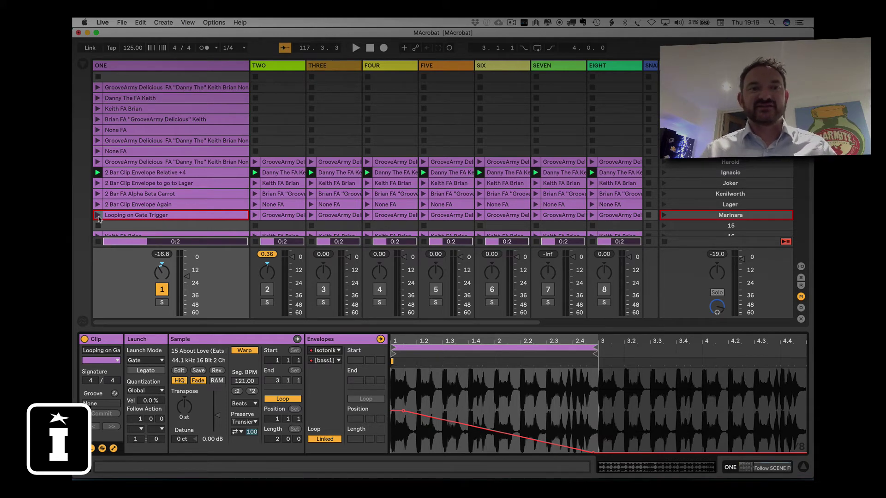
pyautogui.click(97, 215)
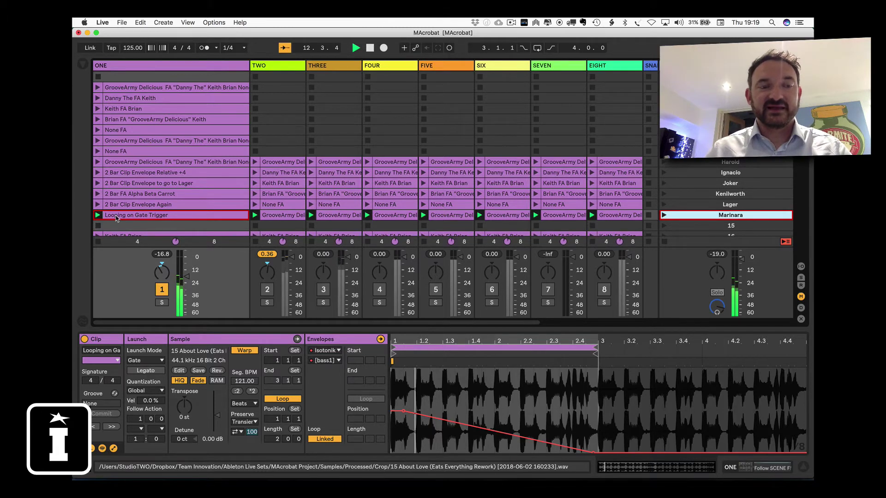
# Stop playback and set the follow action type to Name, targeting the scene Gareth.
pyautogui.click(168, 77)
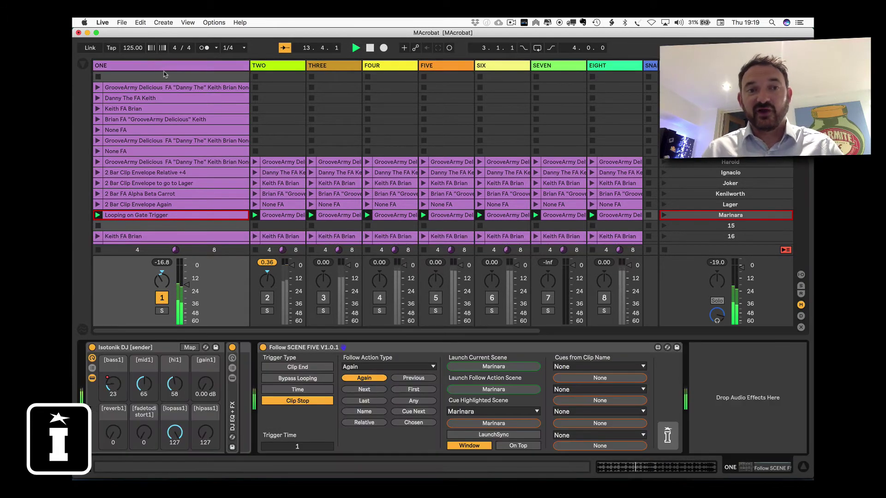
pyautogui.click(370, 48)
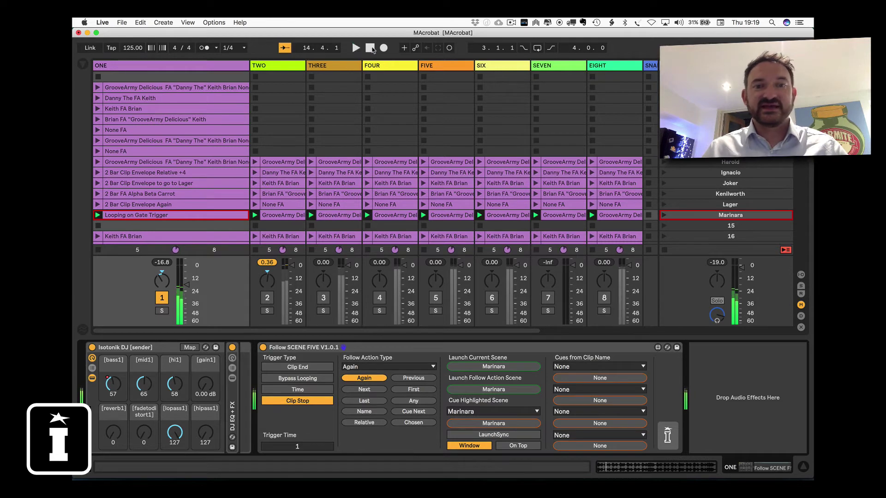
pyautogui.click(364, 412)
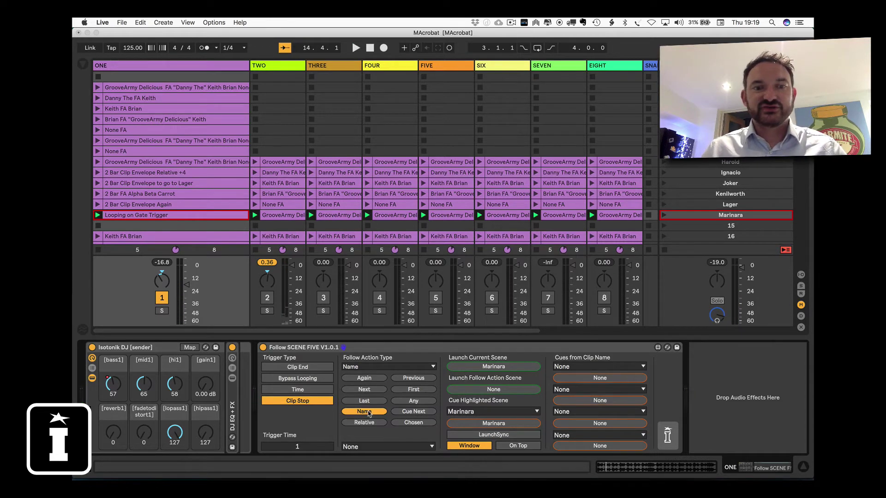
pyautogui.click(419, 447)
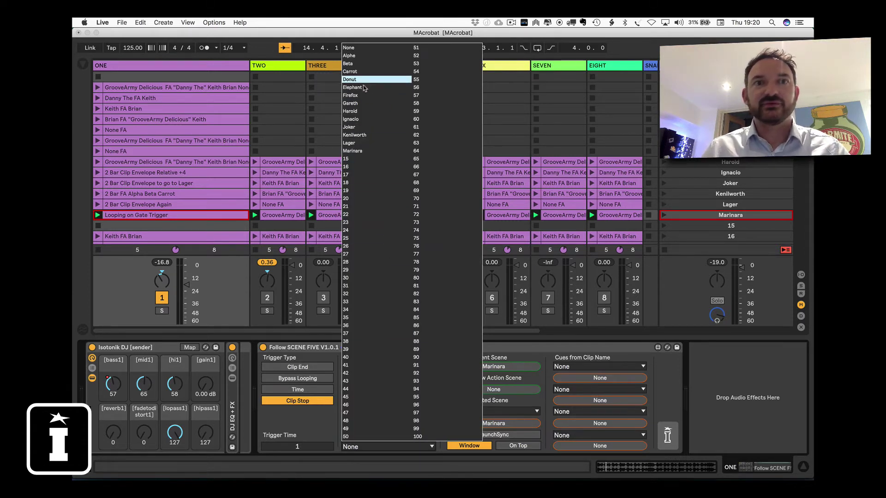
pyautogui.click(362, 104)
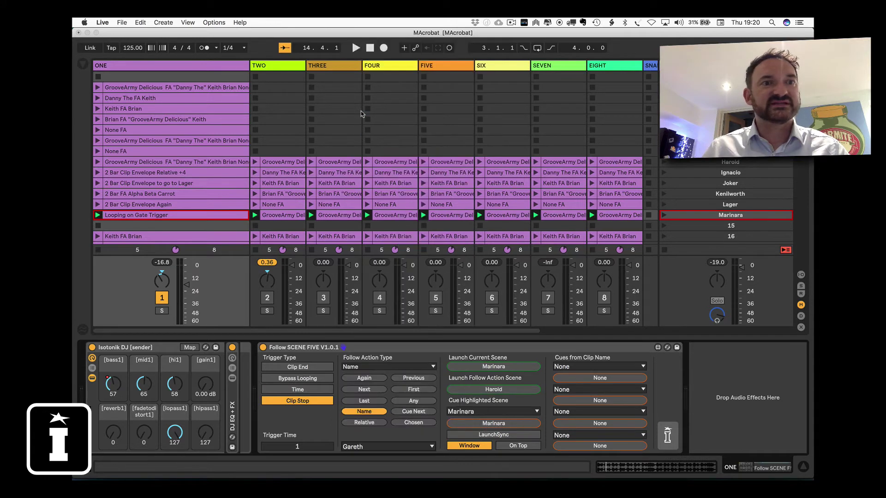
# Display the bass1 envelope on track ONE's Harold-scene clip, then return to its device chain.
pyautogui.click(146, 163)
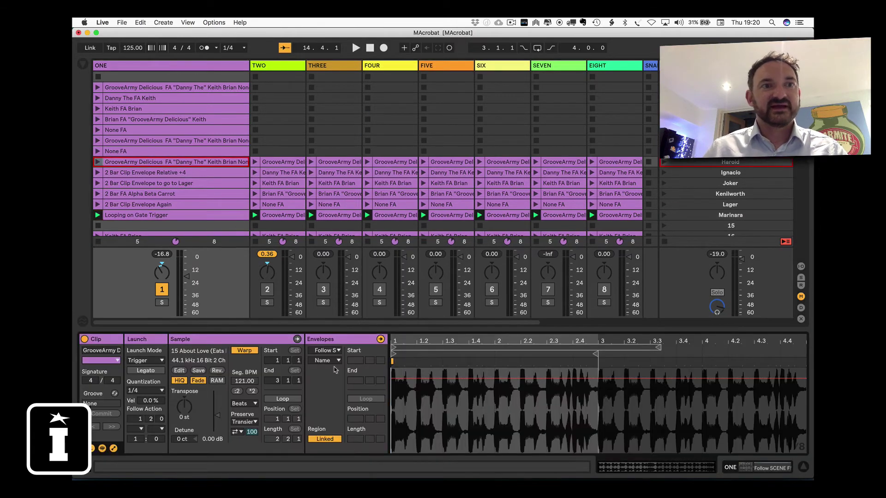
pyautogui.click(339, 350)
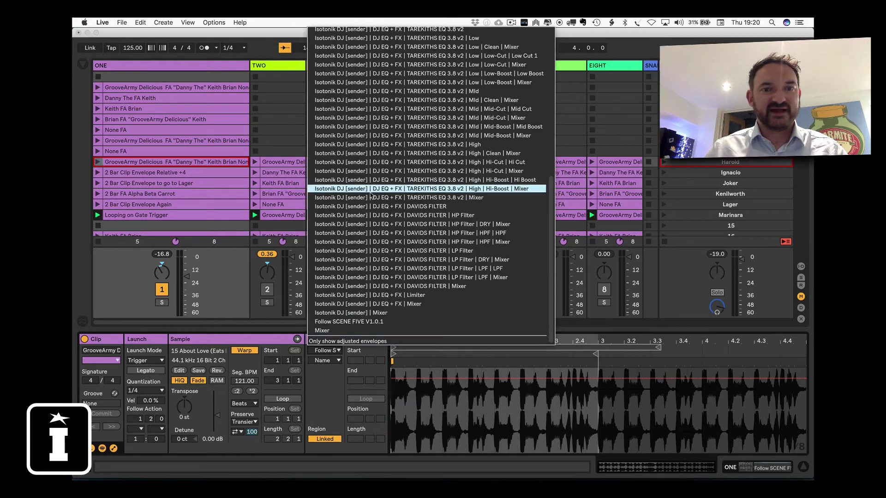
pyautogui.scroll(10, 364, 192)
pyautogui.click(353, 41)
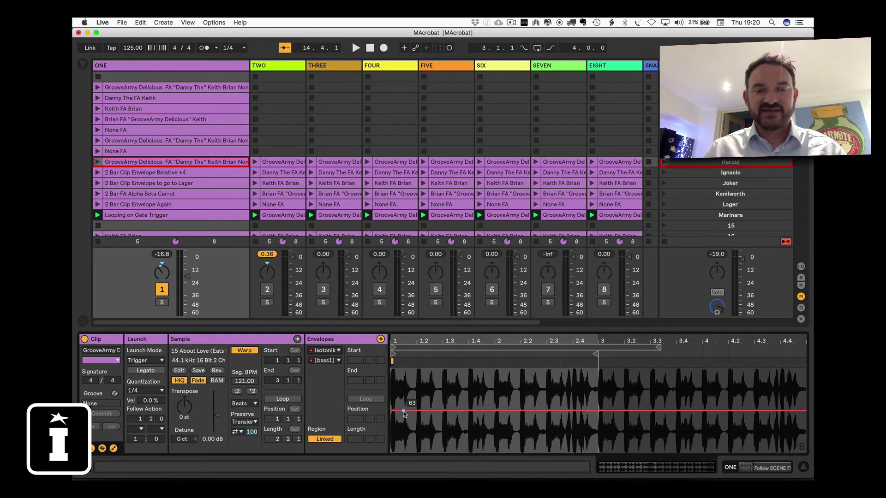
pyautogui.click(159, 69)
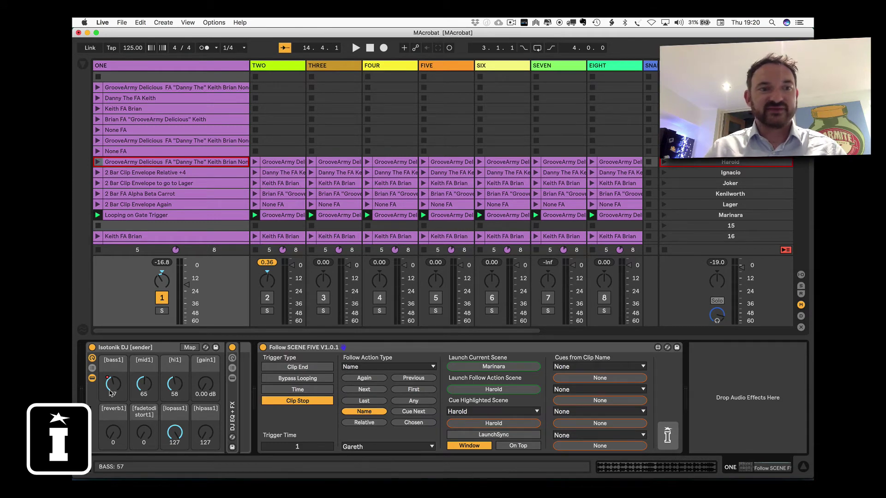
# Launch the Looping on Gate Trigger clip, then open the Harold GrooveArmy clip once playback jumps there.
pyautogui.click(97, 215)
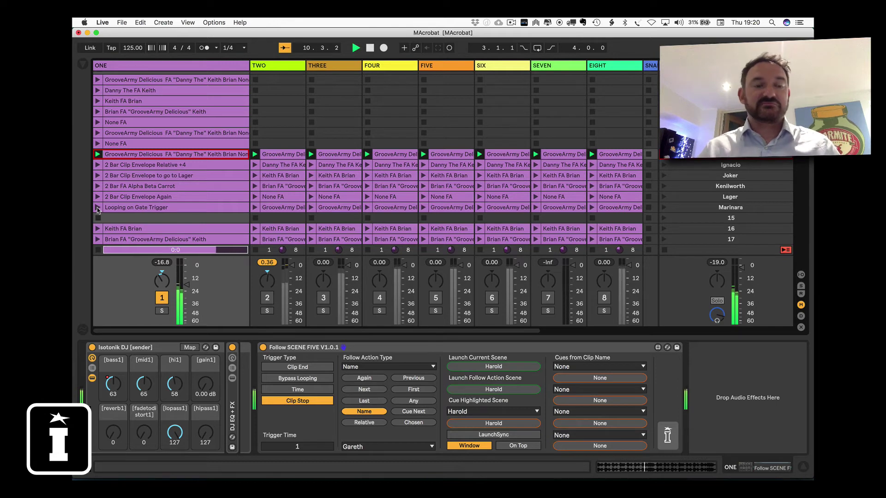
pyautogui.click(97, 207)
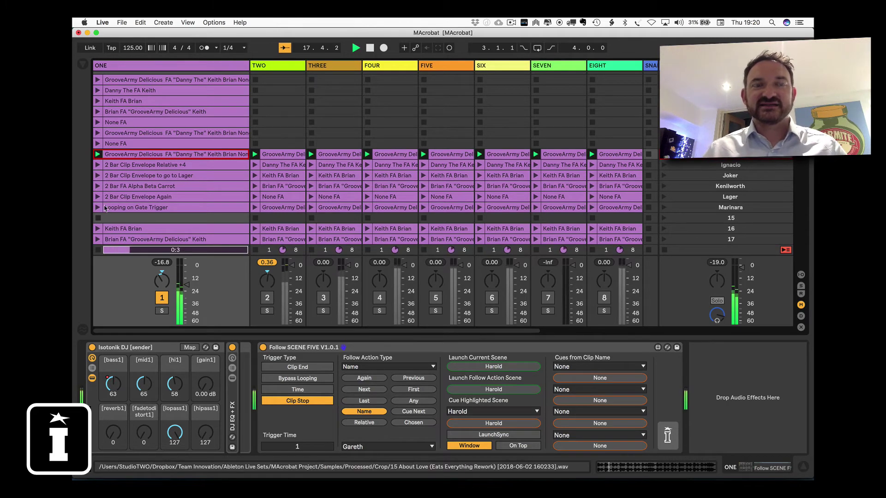
pyautogui.click(132, 156)
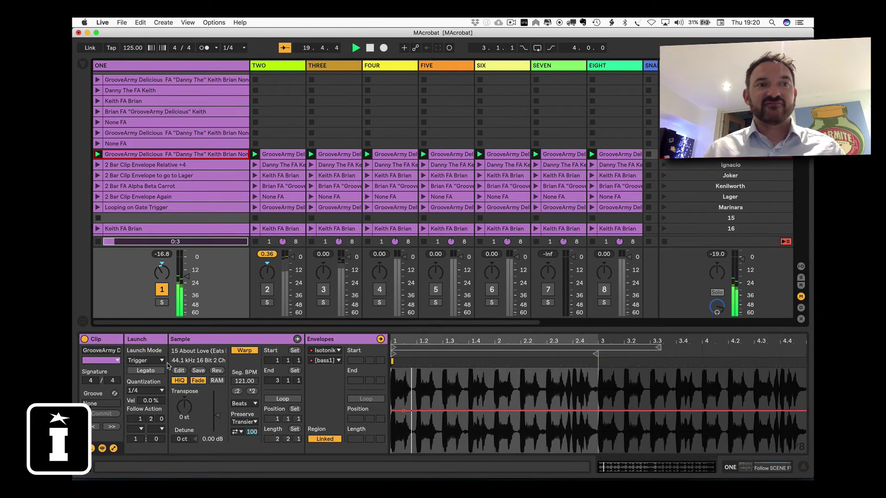
# Set the Looping on Gate Trigger clip's launch quantization to None and relaunch it.
pyautogui.click(161, 391)
pyautogui.click(115, 277)
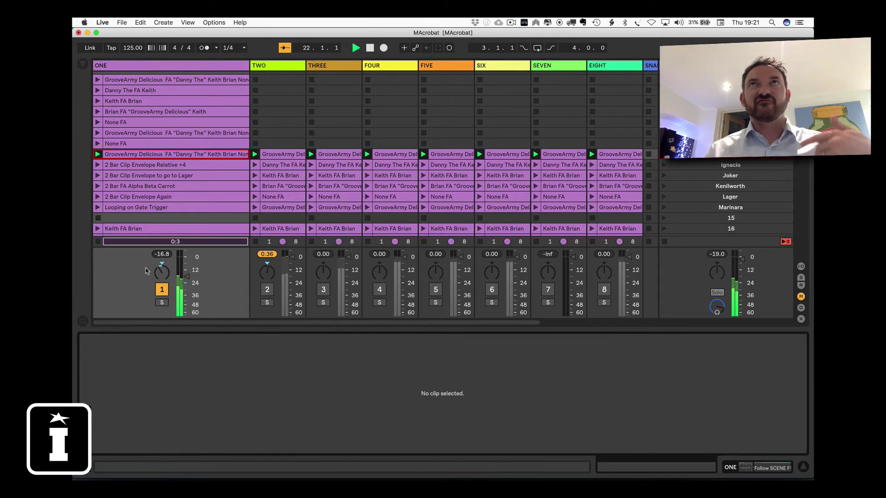
pyautogui.click(98, 208)
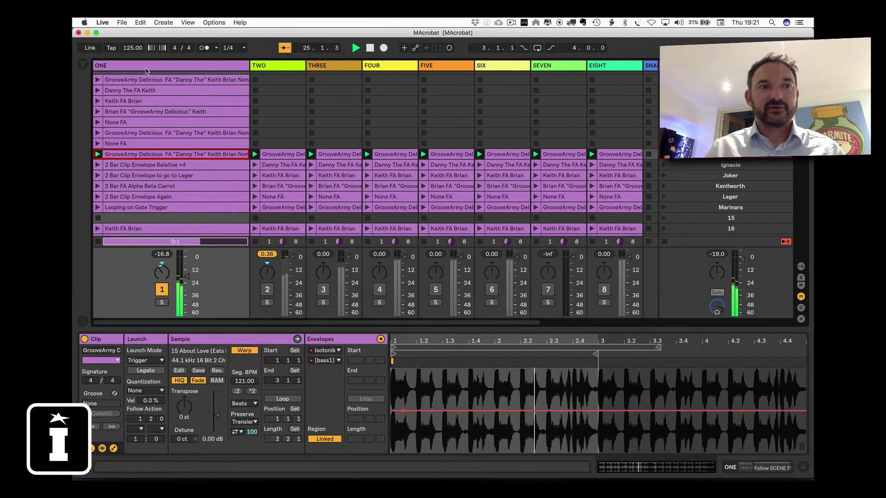
pyautogui.hotkey('shift', 'Tab')
pyautogui.click(98, 208)
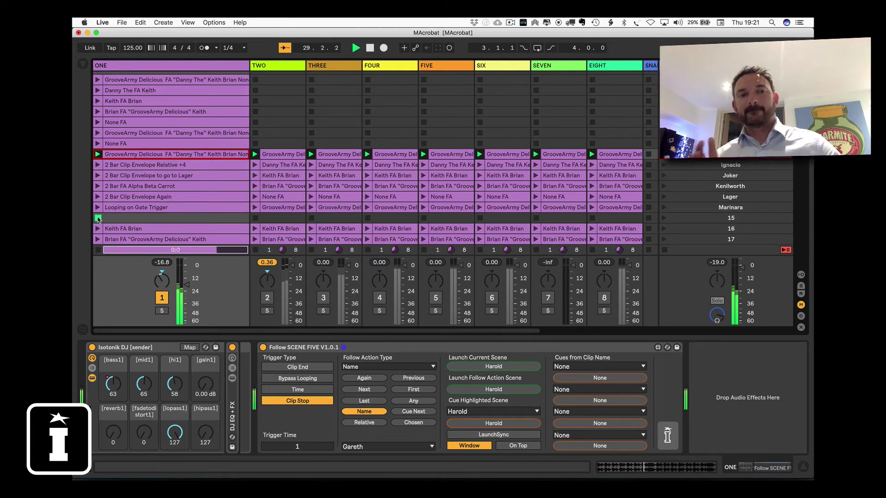
# Stop playback and switch the trigger type from Time to Bypass Looping.
pyautogui.press('space')
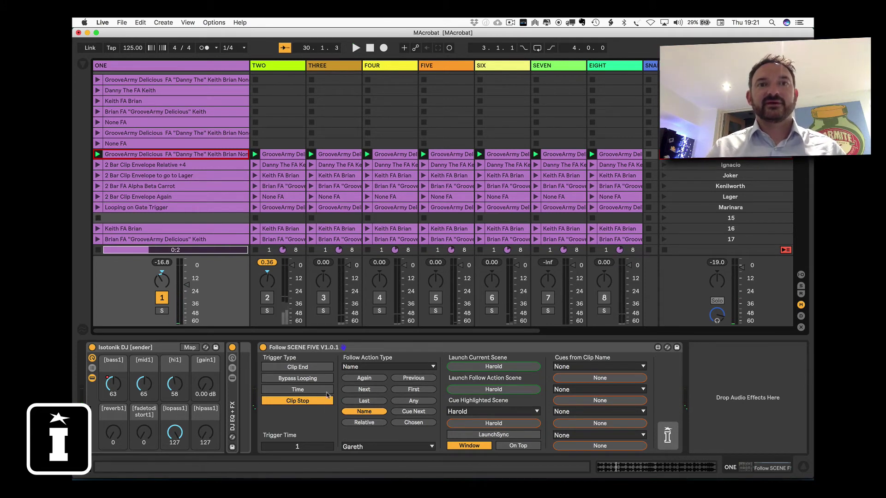
pyautogui.click(309, 391)
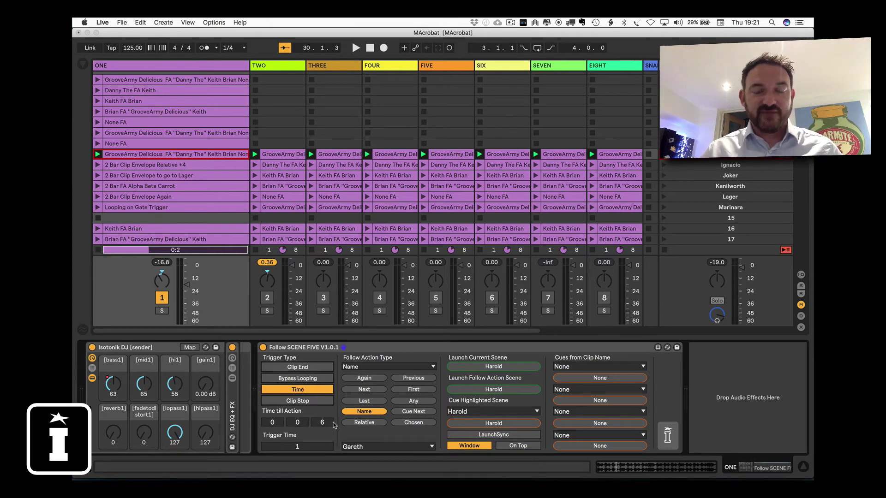
pyautogui.click(313, 380)
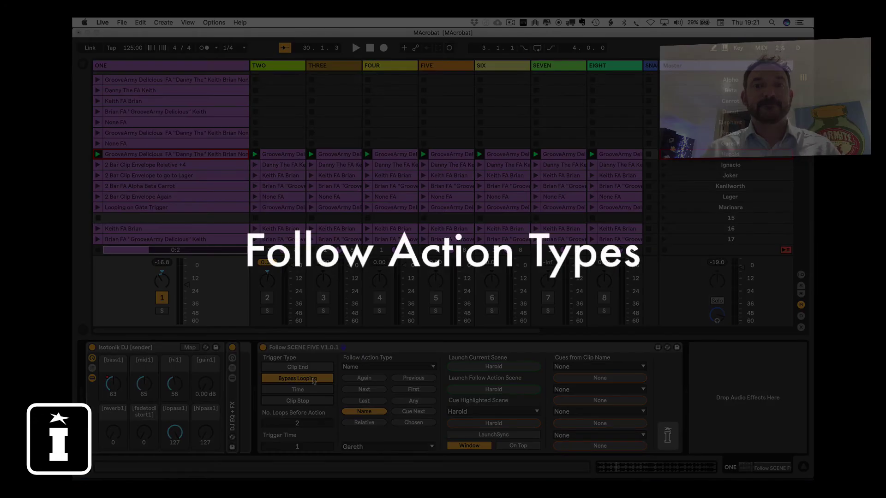
# Set Follow SCENE FIVE's follow action type to Again.
pyautogui.click(391, 367)
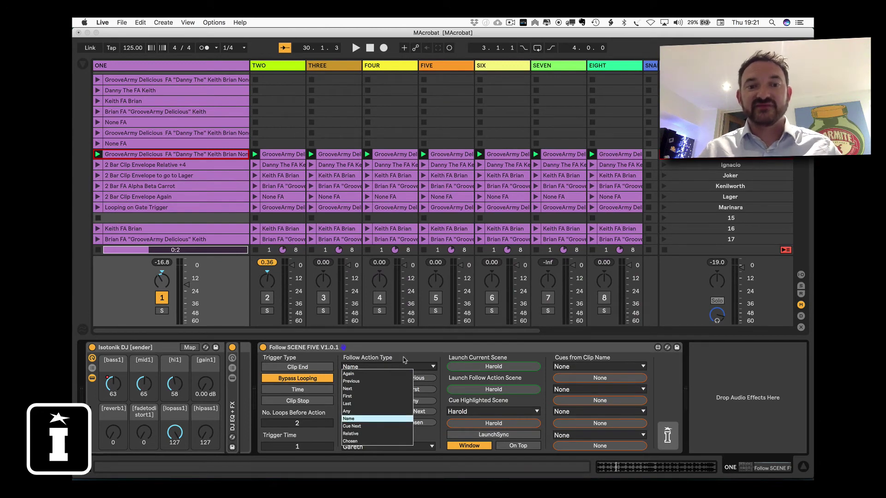
pyautogui.click(404, 360)
pyautogui.press('super+m')
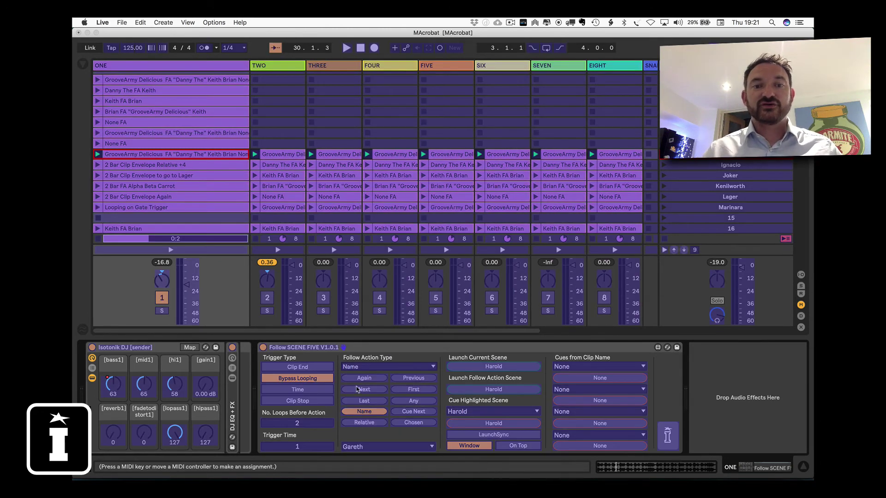
pyautogui.press('super+m')
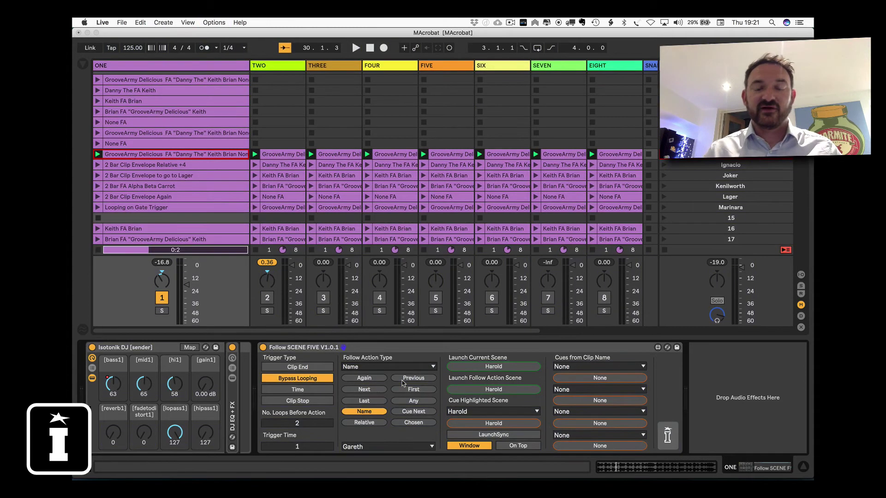
pyautogui.click(376, 379)
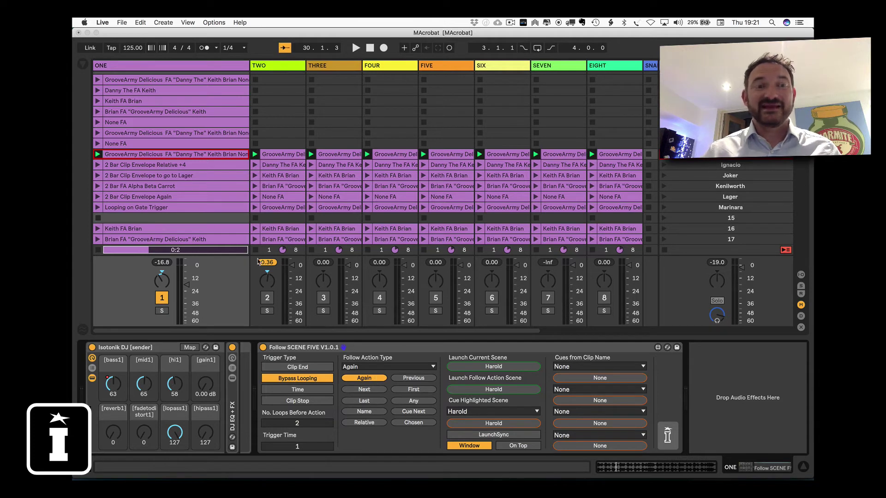
# Give the GrooveArmy clip Global launch quantization, return to Follow SCENE FIVE, and start playback.
pyautogui.click(147, 155)
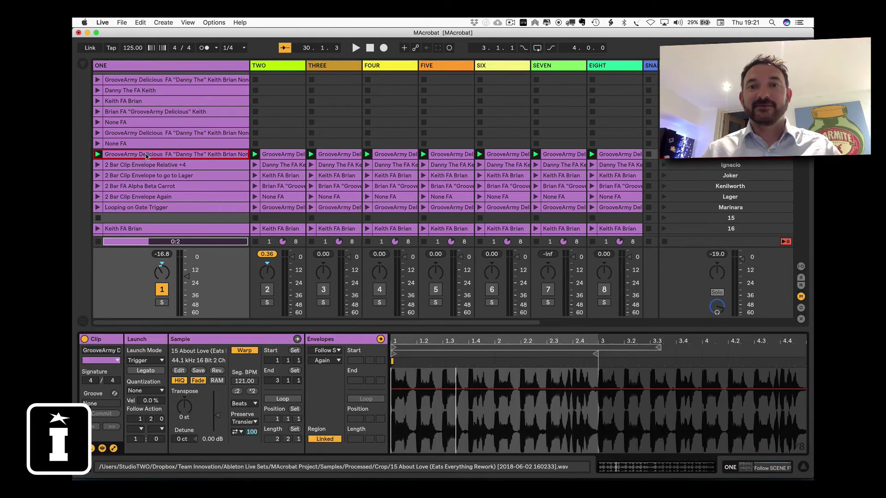
pyautogui.click(152, 391)
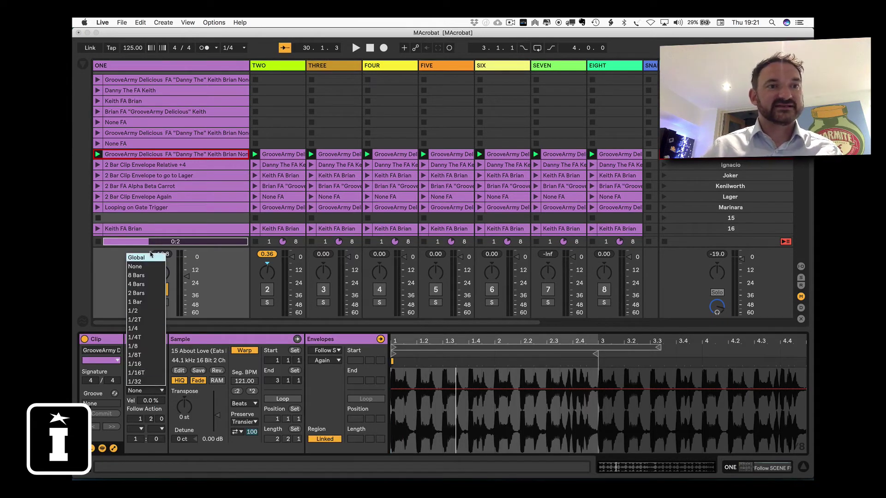
pyautogui.click(151, 257)
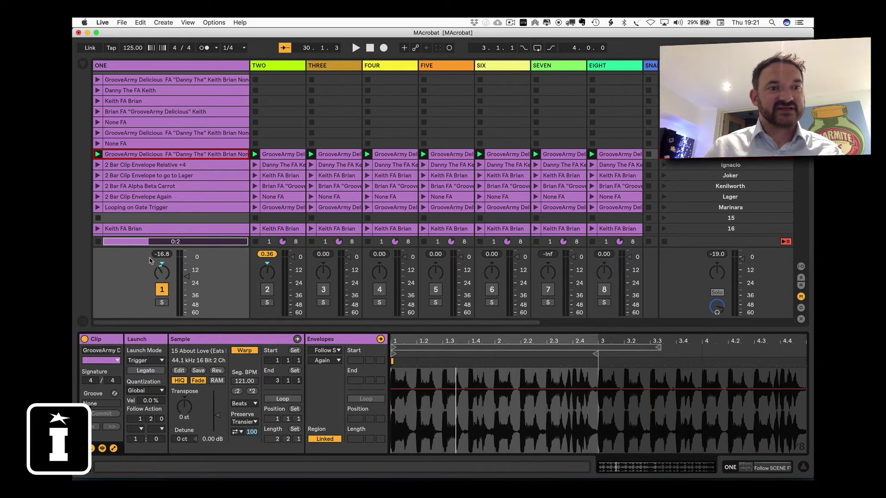
pyautogui.click(178, 67)
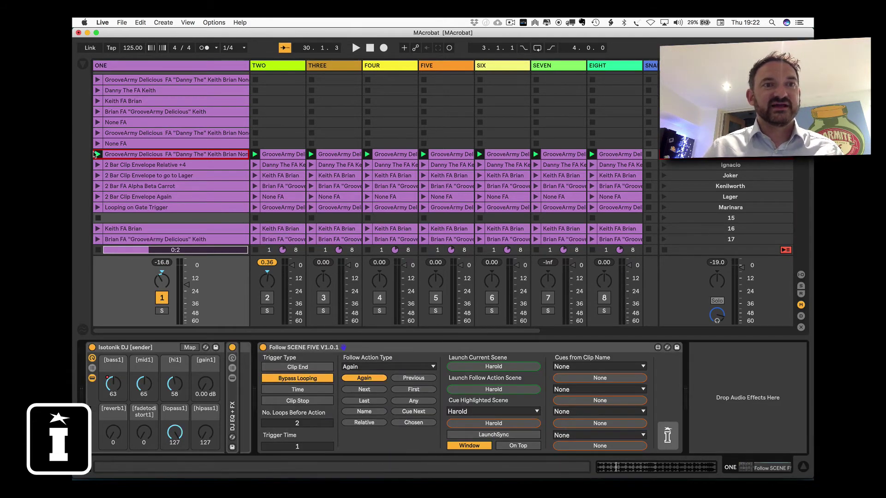
pyautogui.press('space')
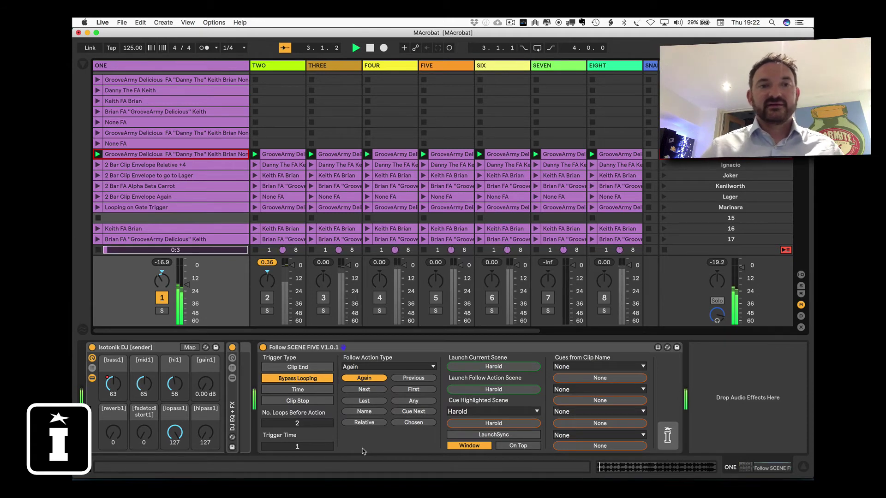
# Step the follow action type through Previous and Next, ending on First.
pyautogui.click(414, 378)
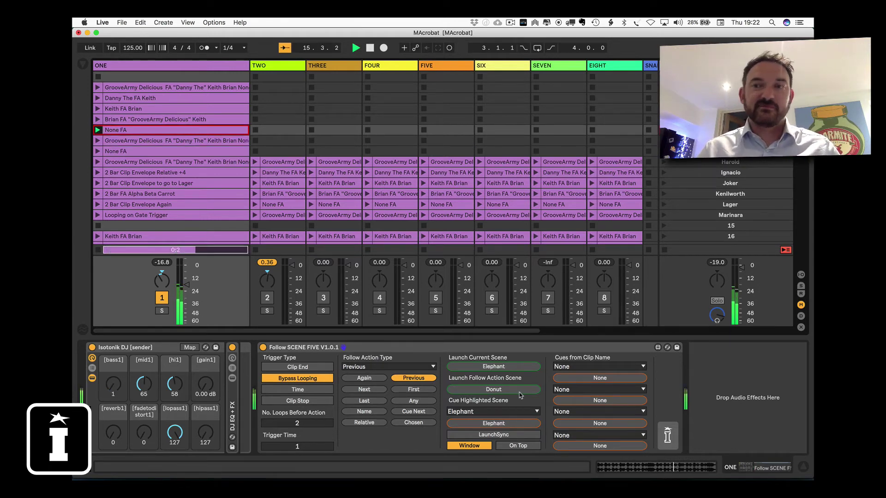
pyautogui.click(364, 390)
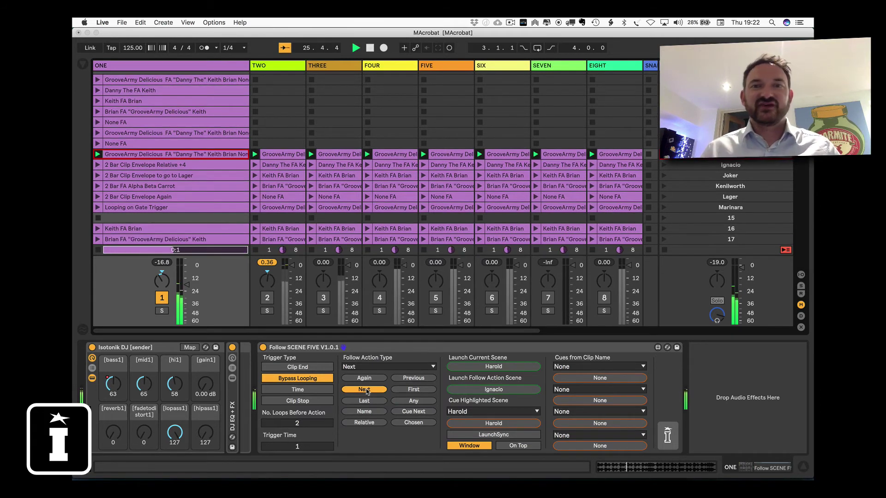
pyautogui.click(414, 389)
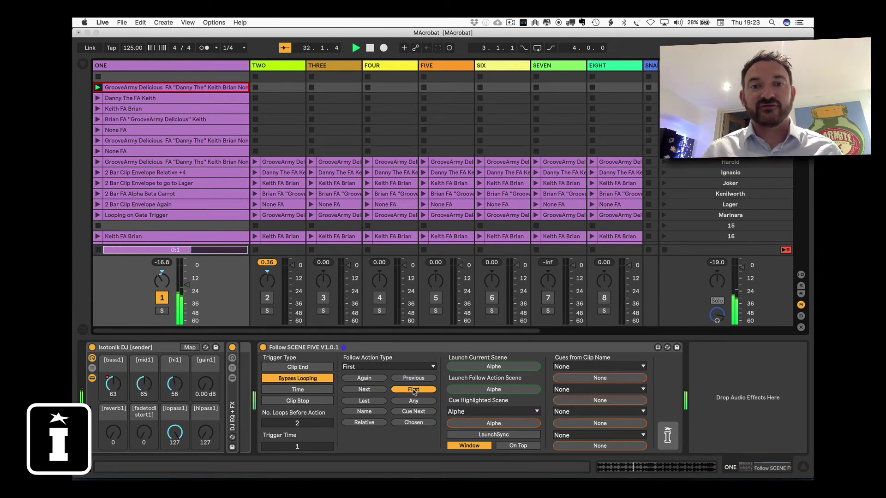
# Try the Last follow action, exclude the current clip from random follows, then choose Name.
pyautogui.click(376, 402)
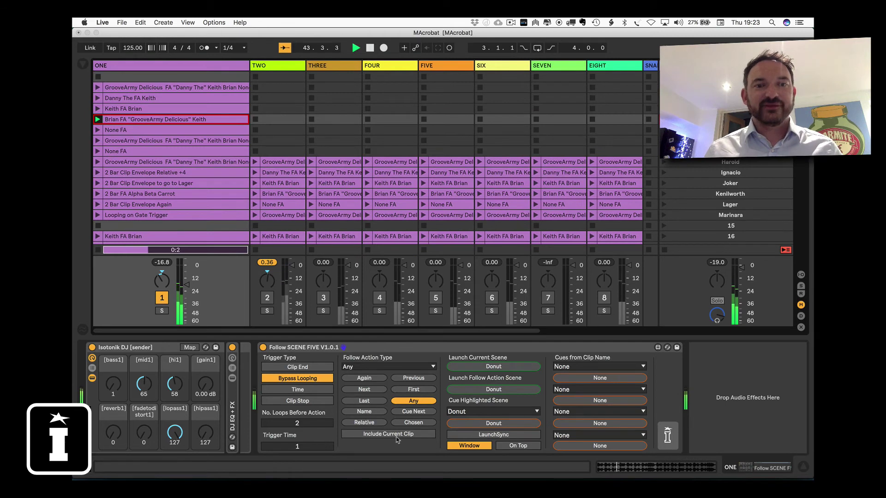
pyautogui.click(395, 434)
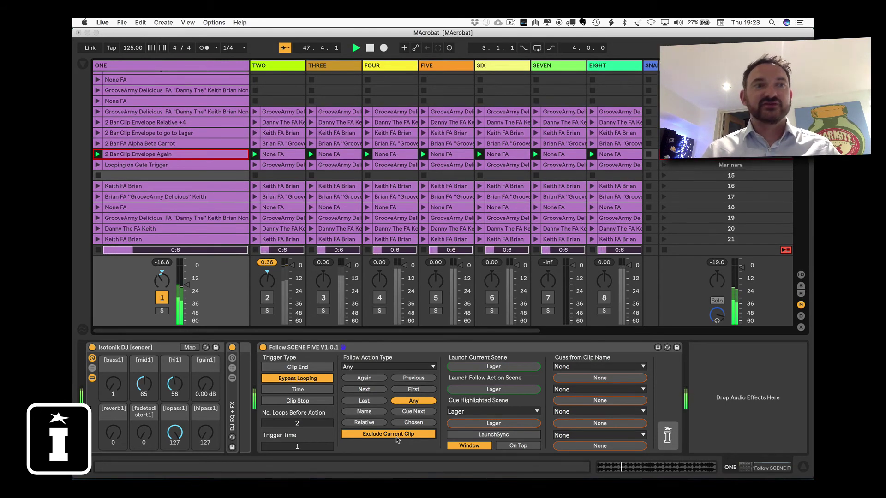
pyautogui.click(381, 413)
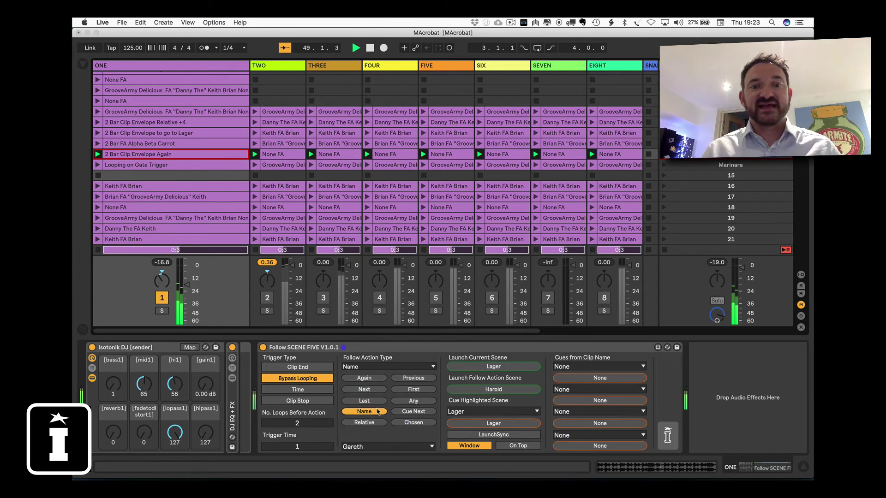
# Choose Ignacio as the Name follow action's target scene.
pyautogui.click(400, 447)
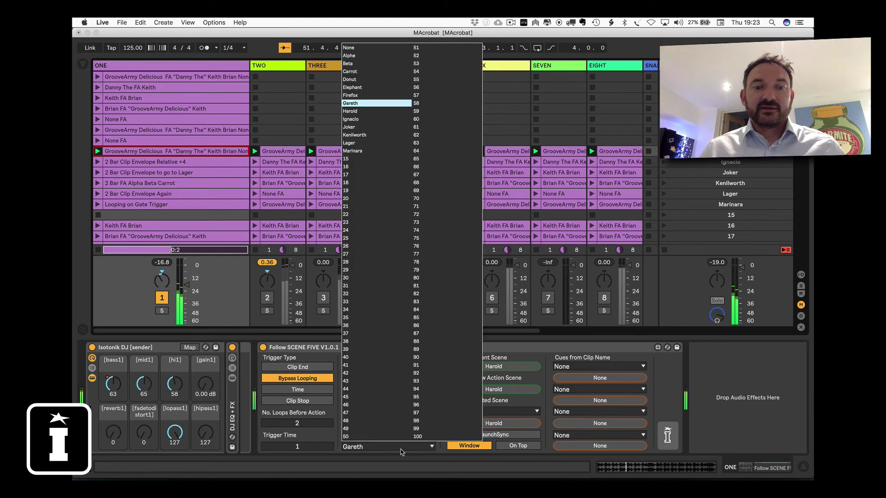
pyautogui.click(363, 120)
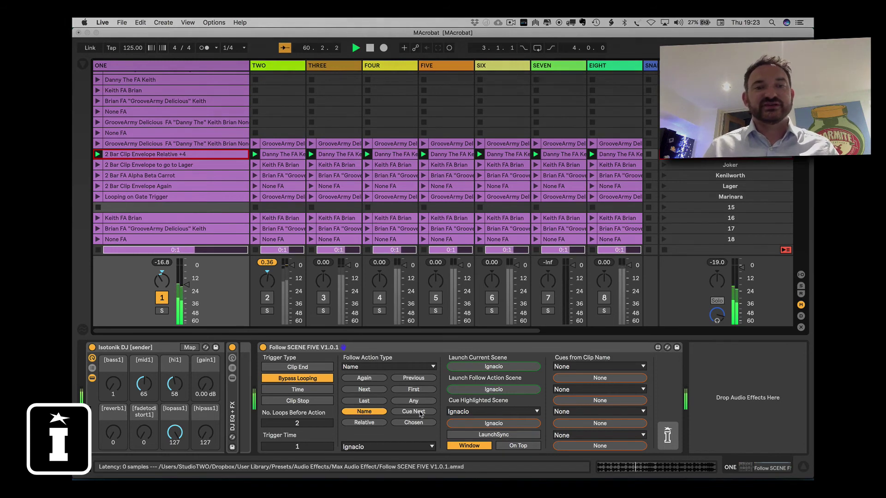
# Use Cue Next with Stop Transport and Stop Clips enabled, launching the Lager scene clip.
pyautogui.click(421, 412)
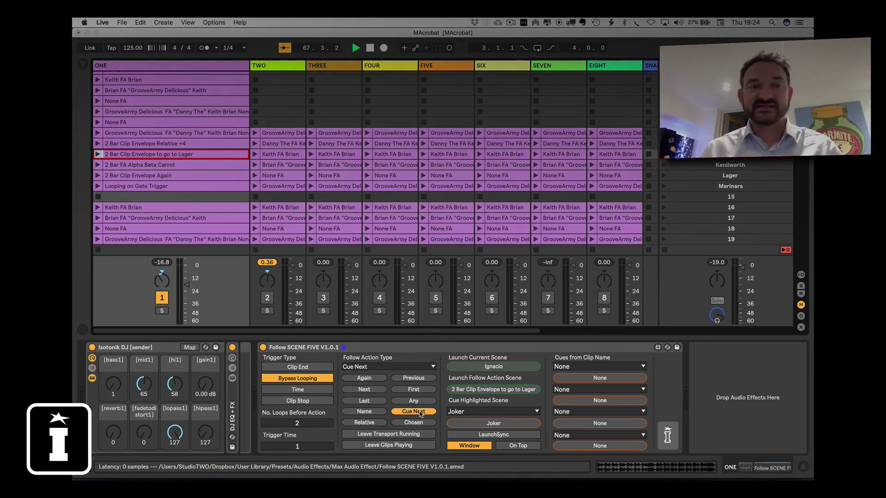
pyautogui.click(397, 436)
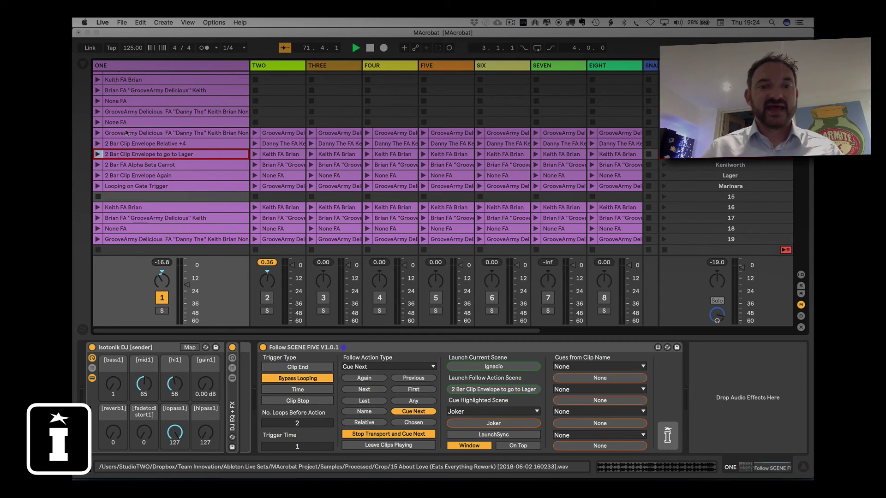
pyautogui.click(98, 154)
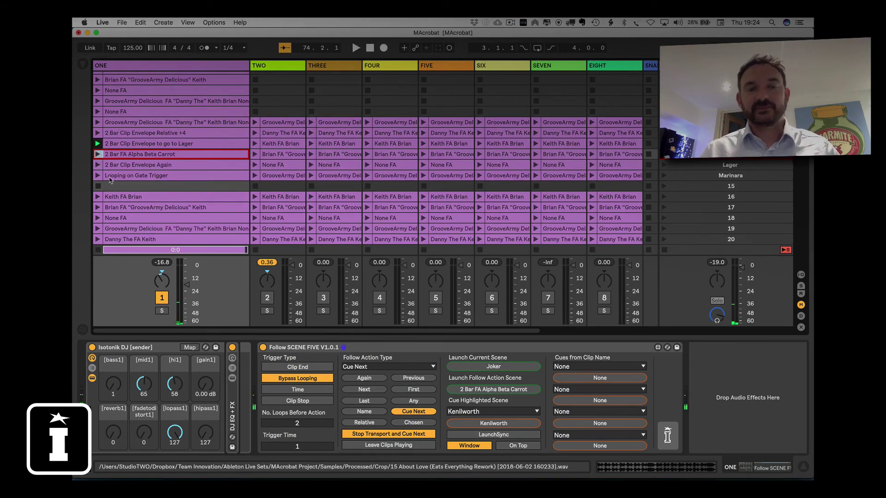
pyautogui.click(403, 445)
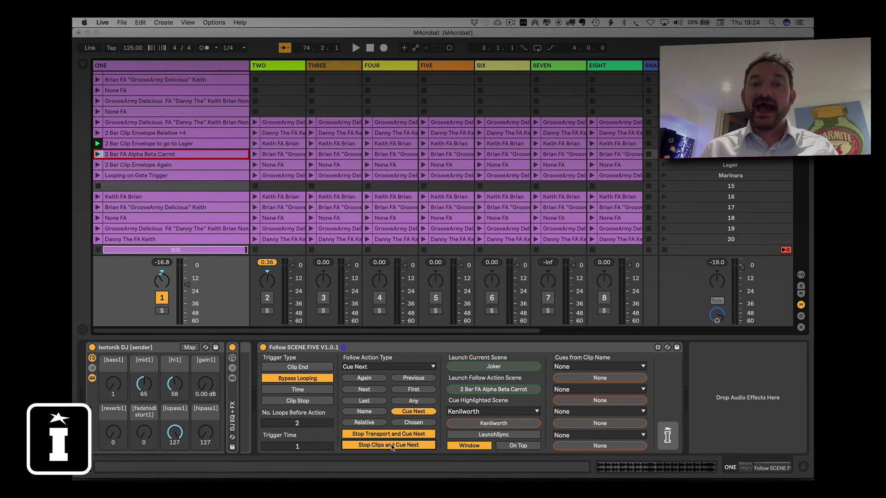
# Toggle Stop Clips and Stop Transport off and back on, then switch to Relative.
pyautogui.click(391, 446)
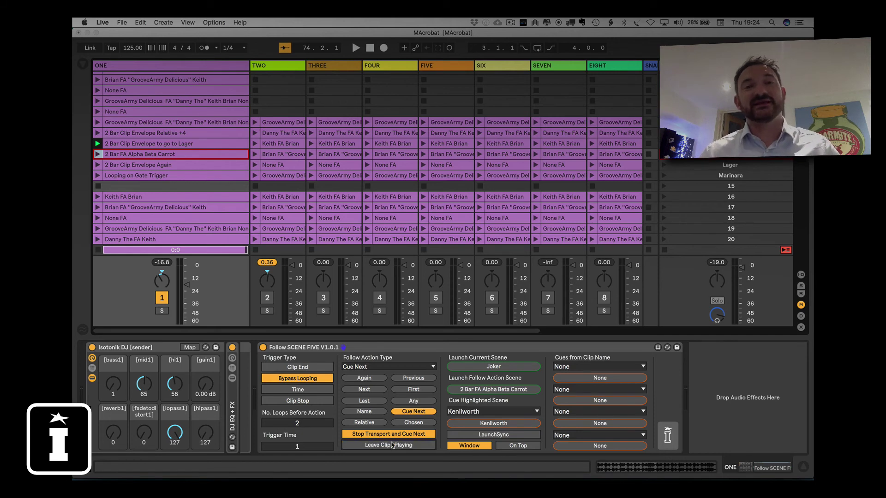
pyautogui.click(391, 435)
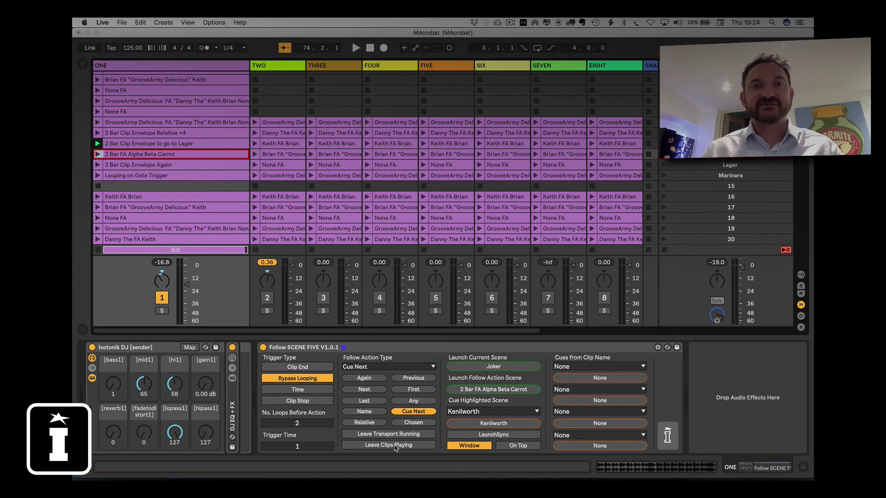
pyautogui.click(396, 446)
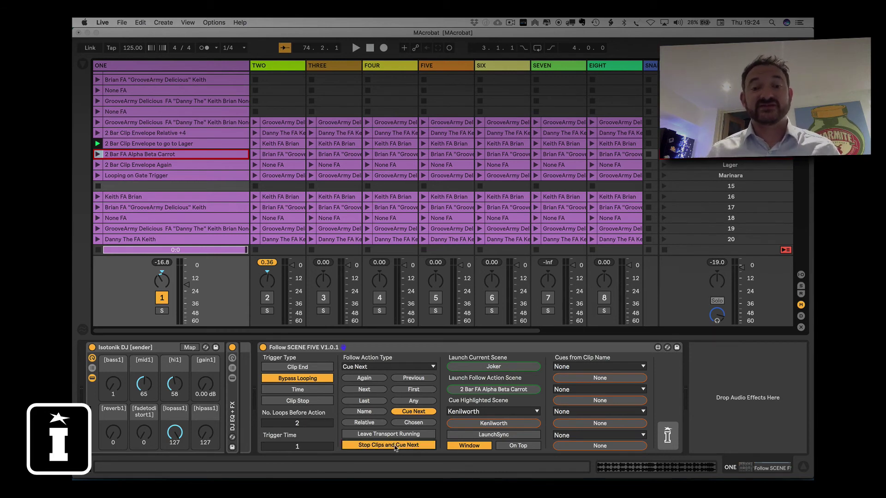
pyautogui.click(394, 435)
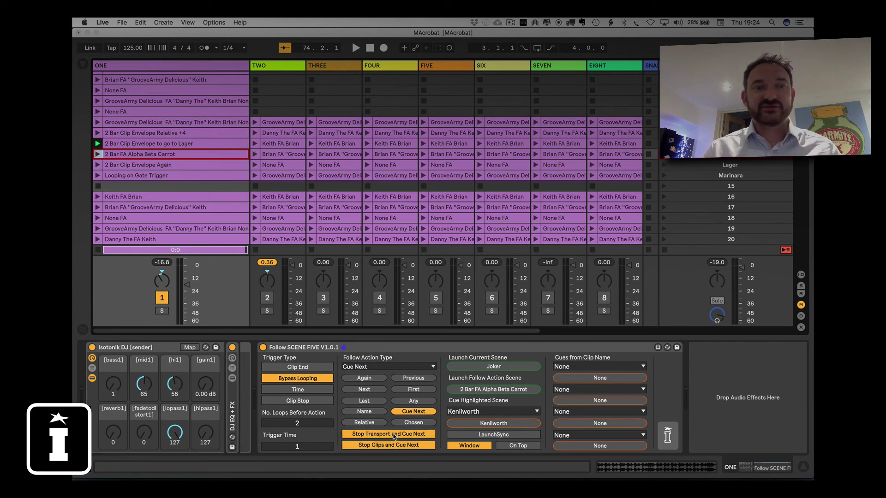
pyautogui.click(363, 423)
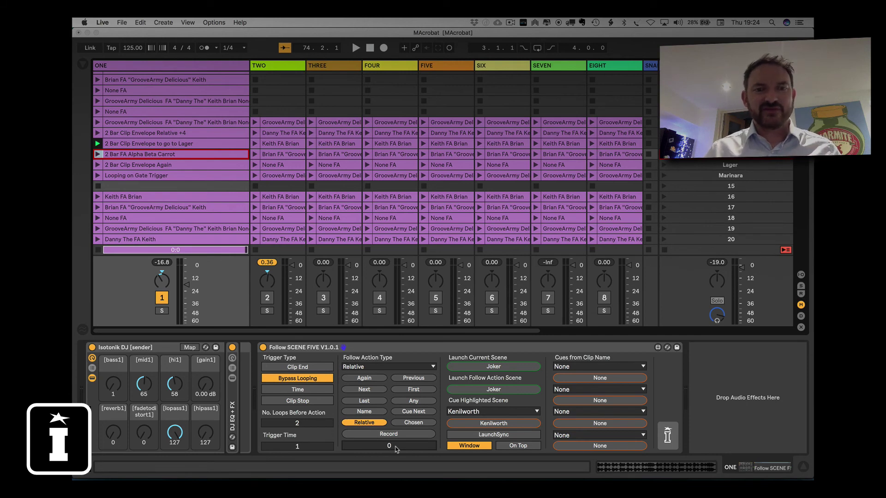
# Preview Relative offsets 1, 2 and 4, return to 0, then switch to Chosen.
pyautogui.scroll(1, 396, 449)
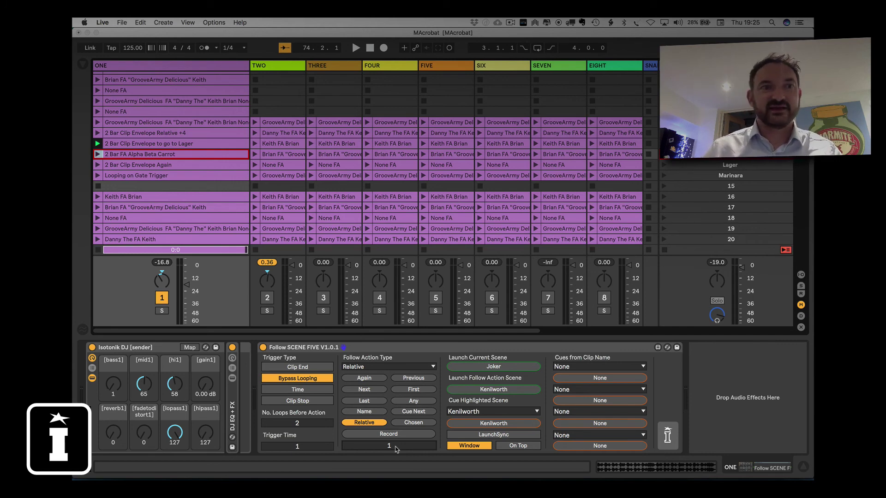
pyautogui.scroll(1, 396, 449)
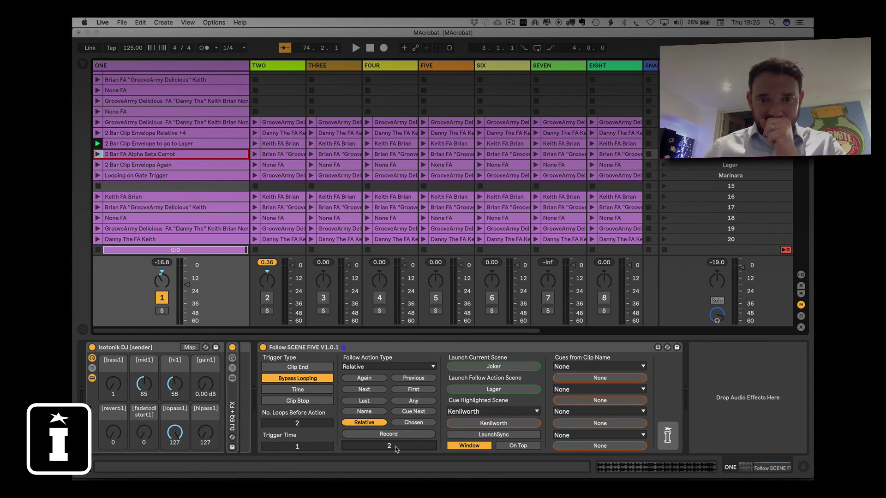
pyautogui.scroll(2, 395, 449)
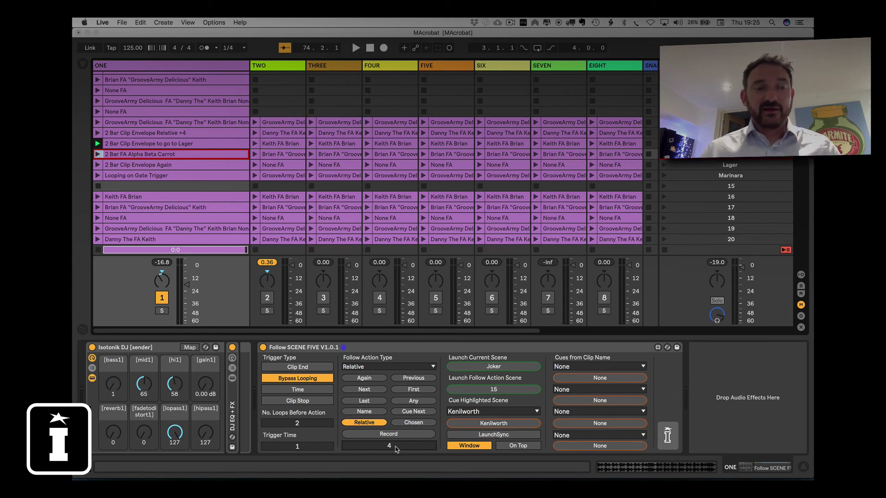
pyautogui.scroll(-4, 395, 449)
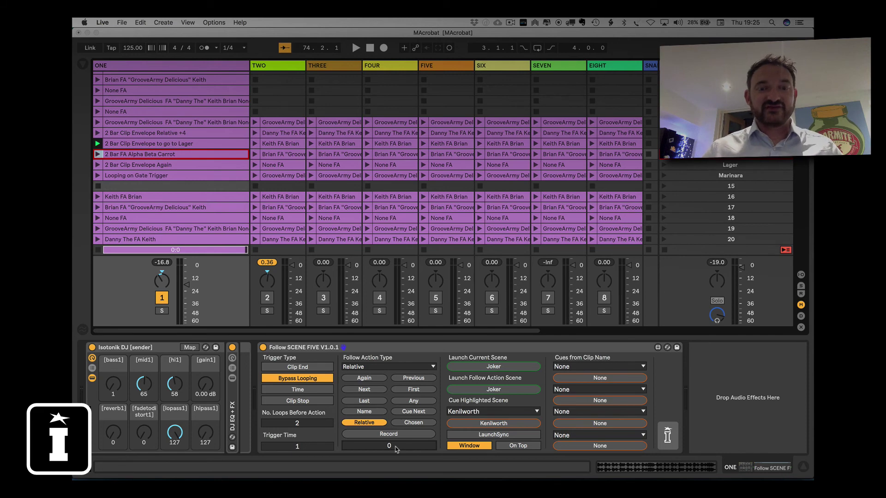
pyautogui.click(412, 423)
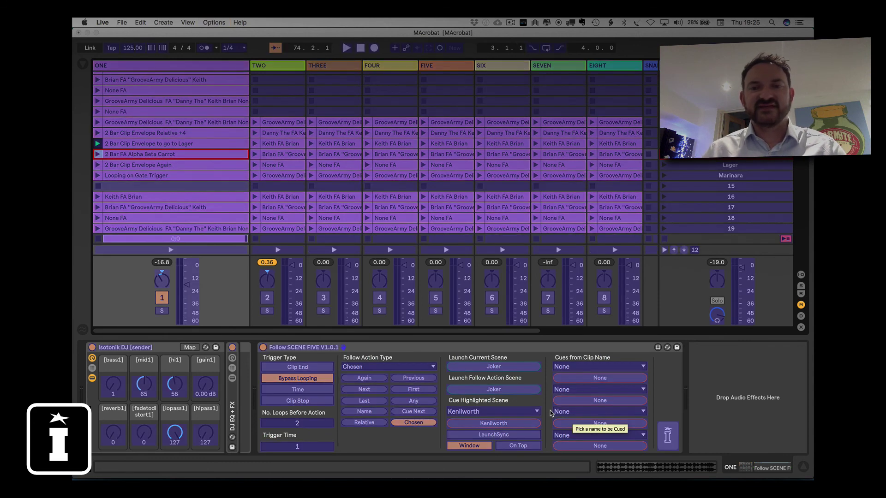
# Cue the highlighted Kenilworth scene, then highlight Marinara and make it the chosen scene.
pyautogui.click(491, 424)
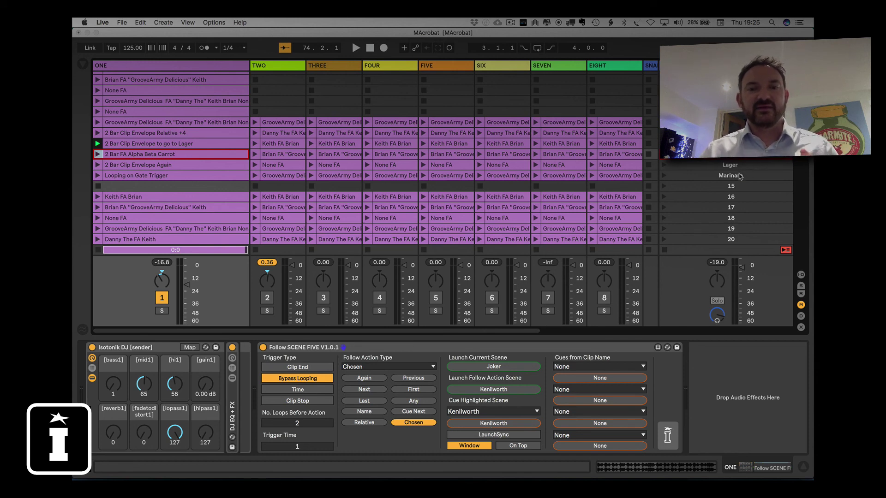
pyautogui.press('Down')
pyautogui.press('Down')
pyautogui.click(510, 424)
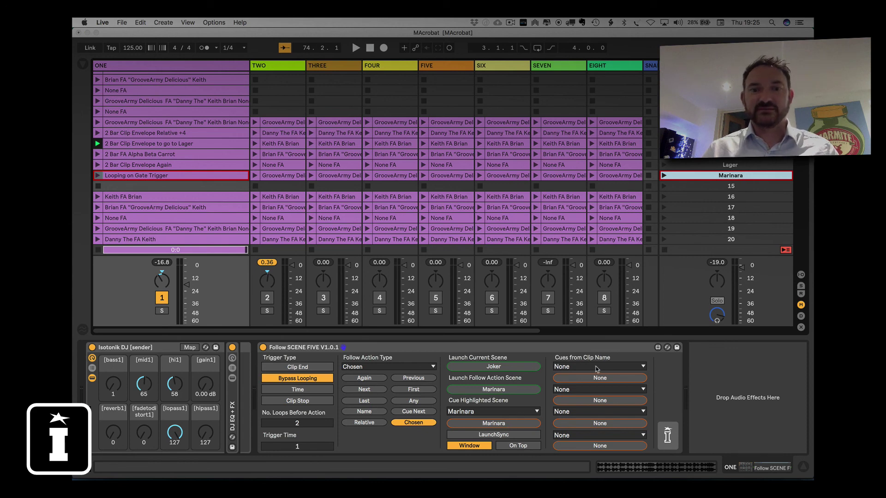